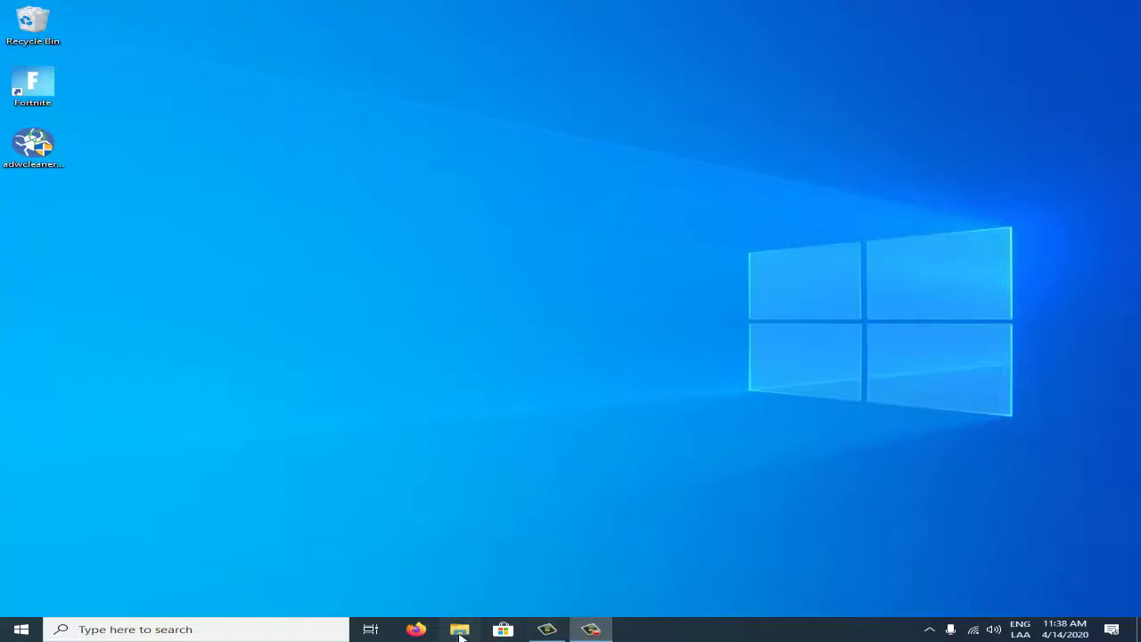
Open the system properties of This PC from File Explorer.
left_click(462, 631)
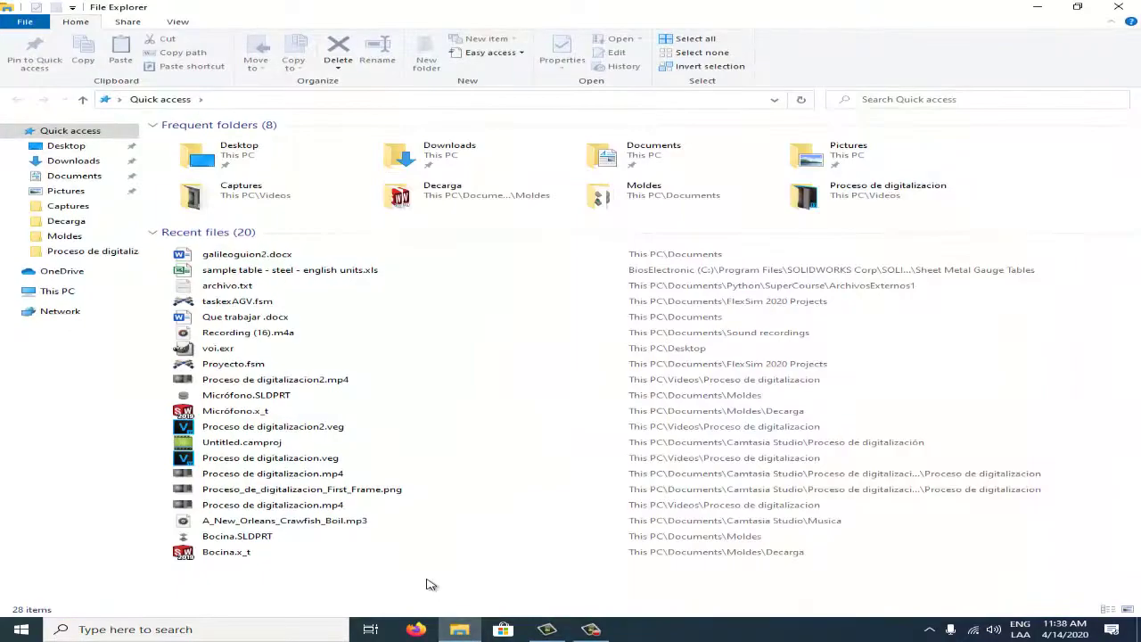
left_click(54, 294)
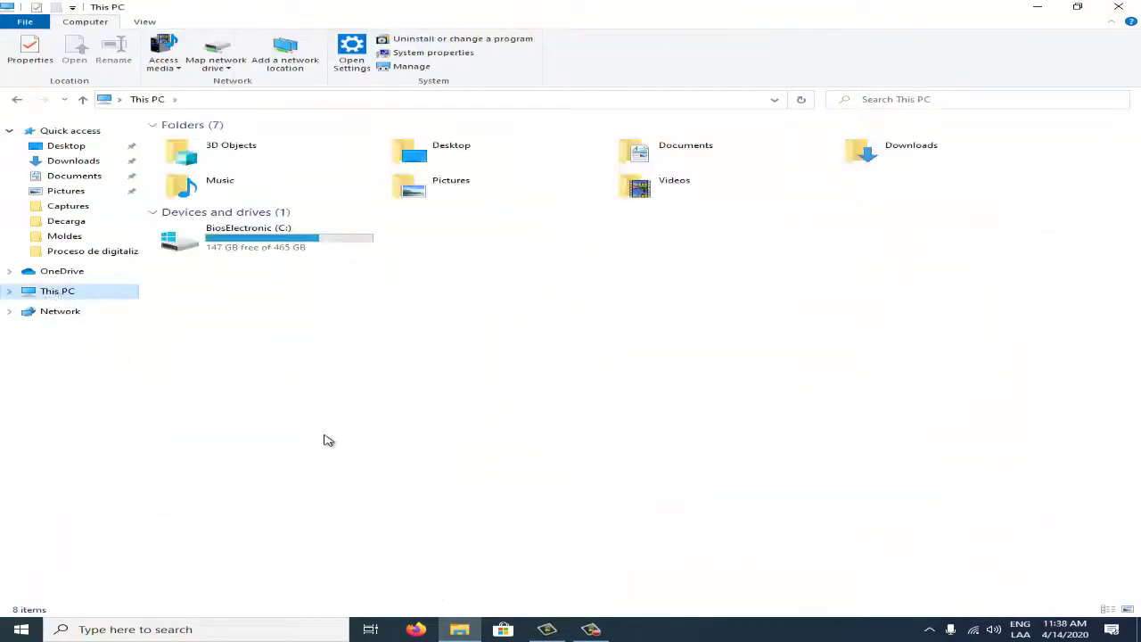
right_click(359, 426)
left_click(328, 490)
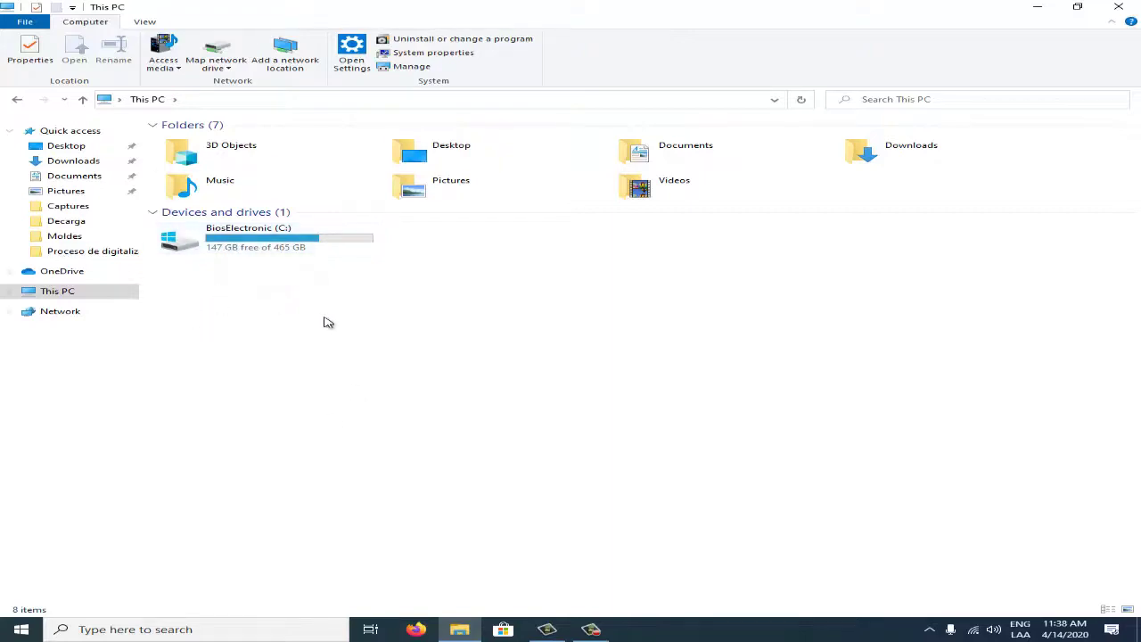
right_click(376, 317)
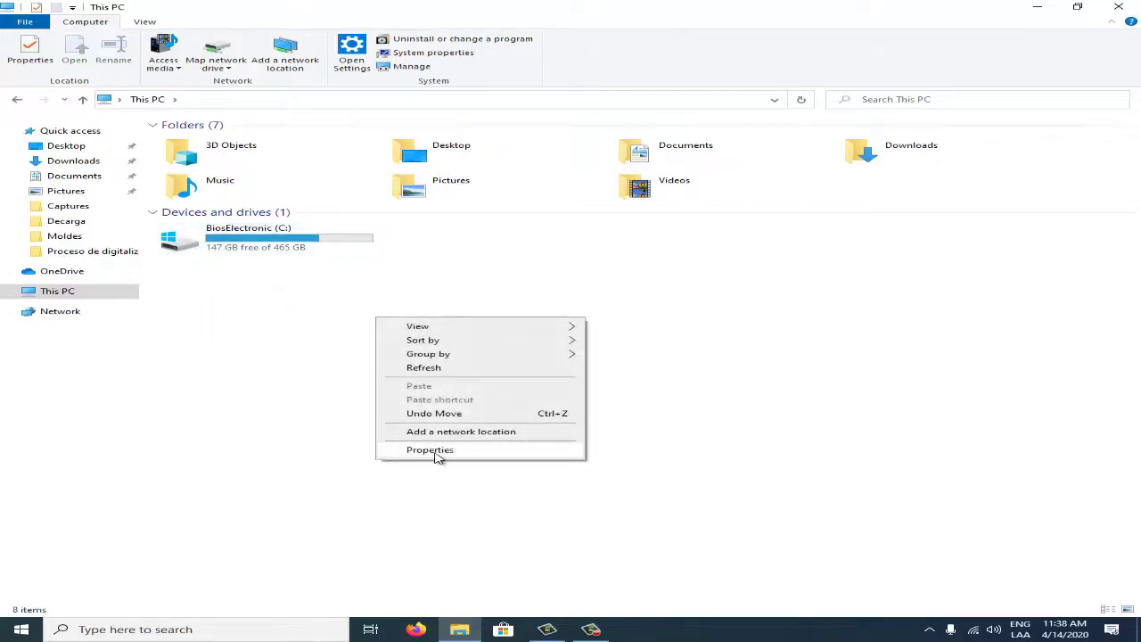
left_click(430, 450)
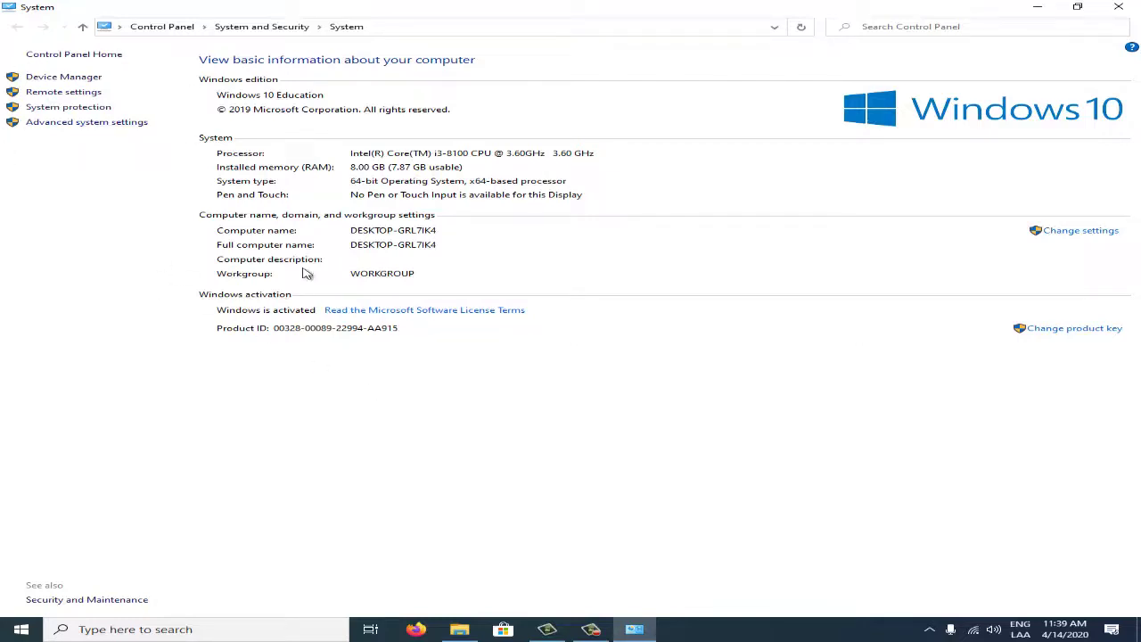
In the advanced system settings, set the performance visual effects to "Adjust for best performance" and apply.
left_click(71, 125)
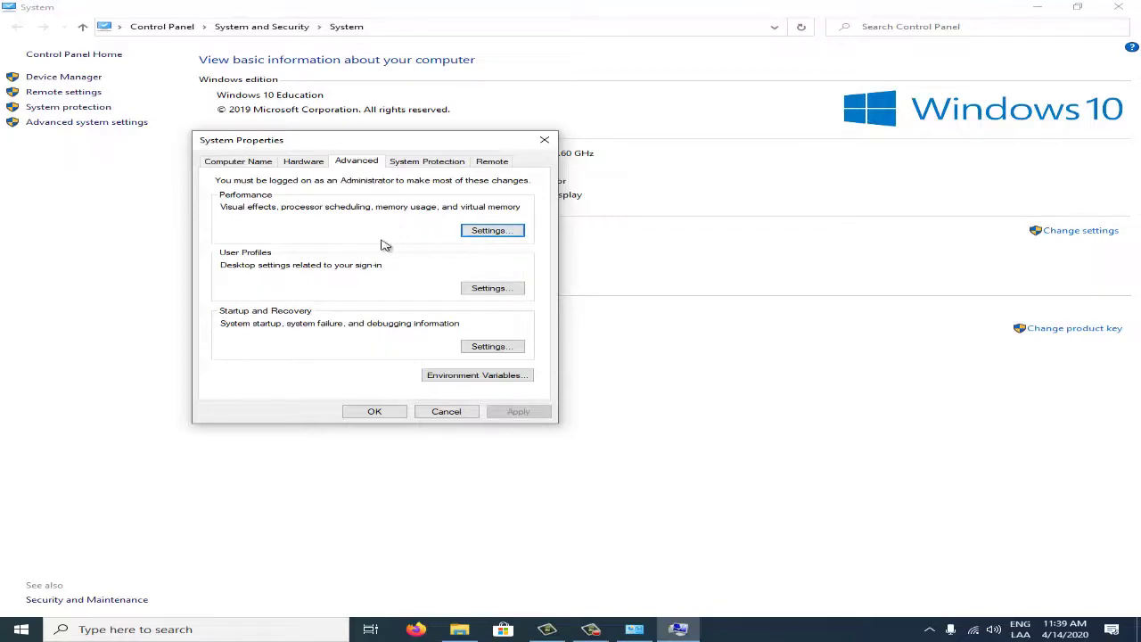
left_click(500, 236)
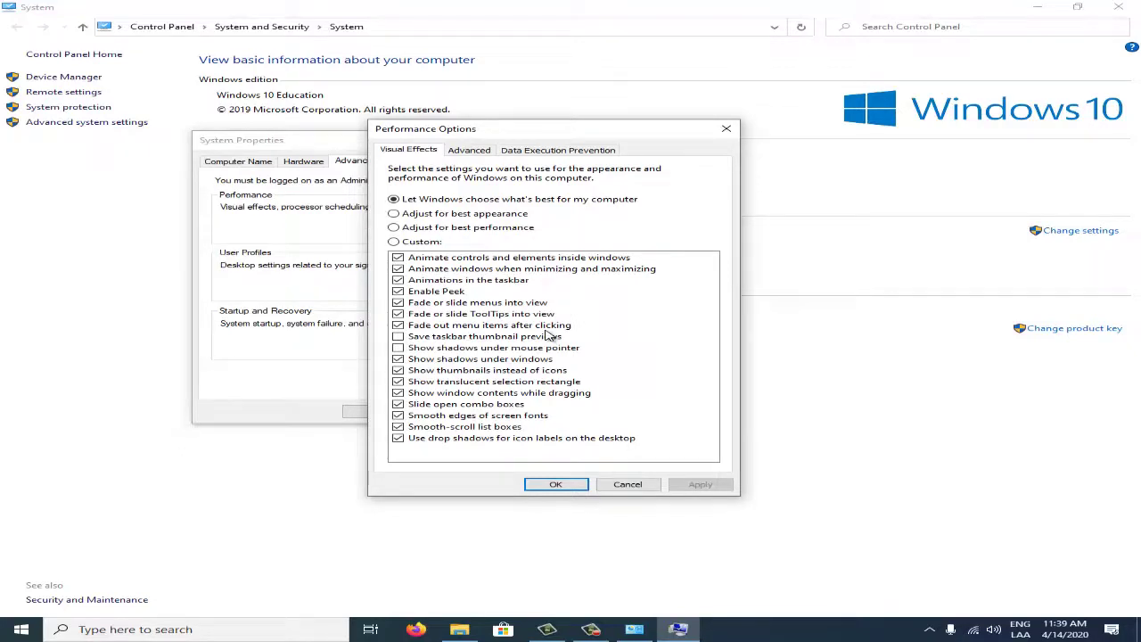
left_click(484, 230)
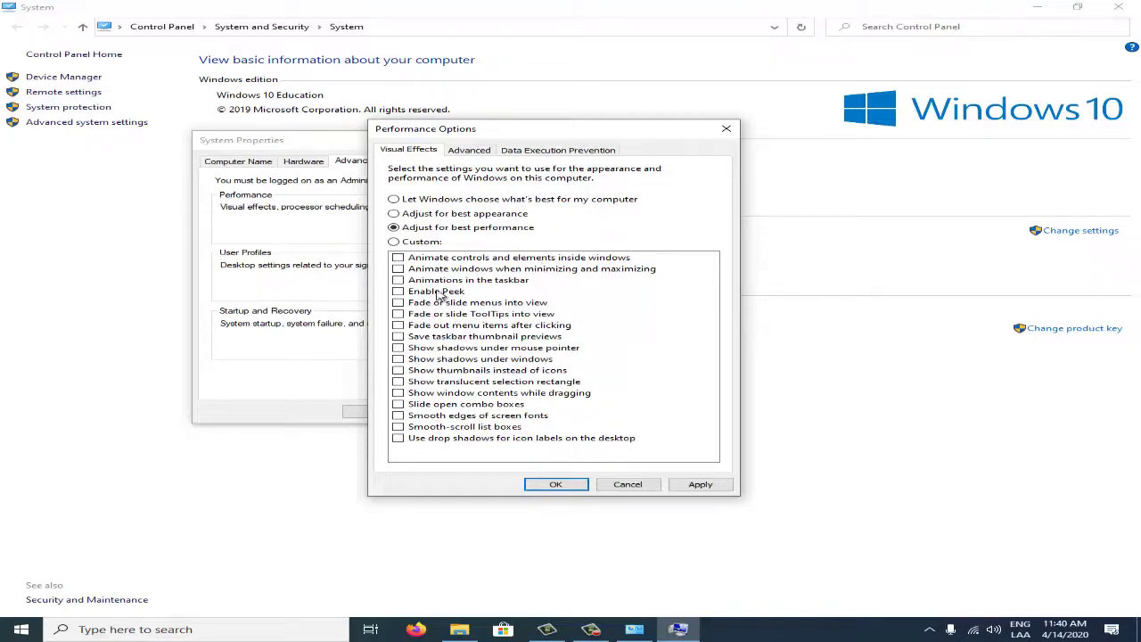
left_click(698, 484)
left_click(547, 484)
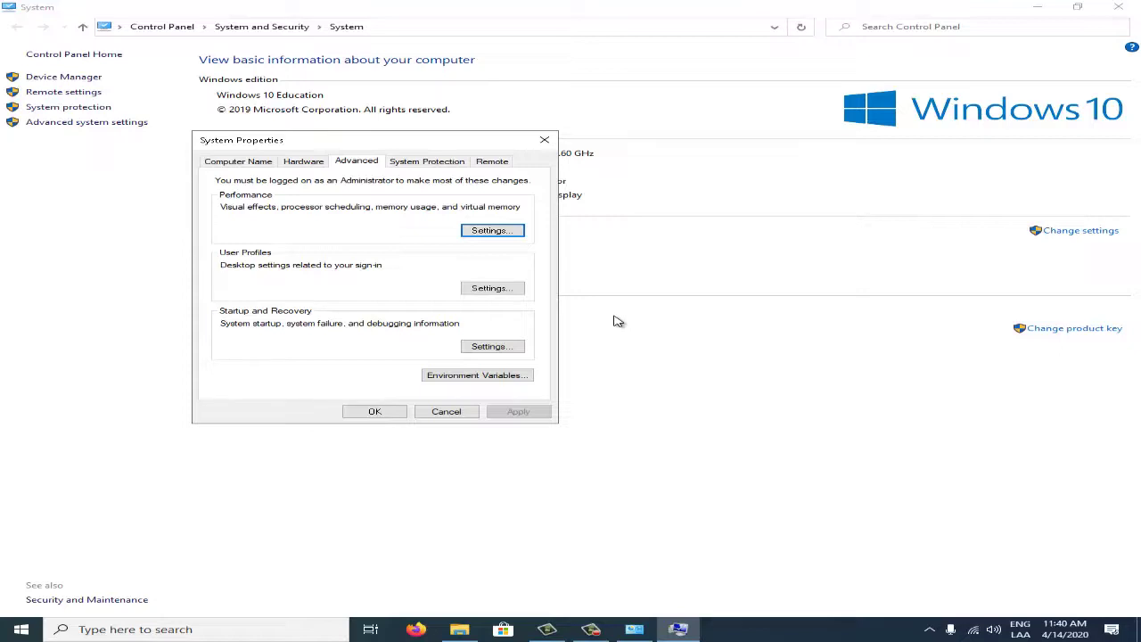
Reopen the performance options, set visual effects to "Let Windows choose what's best for my computer" and apply.
left_click(492, 230)
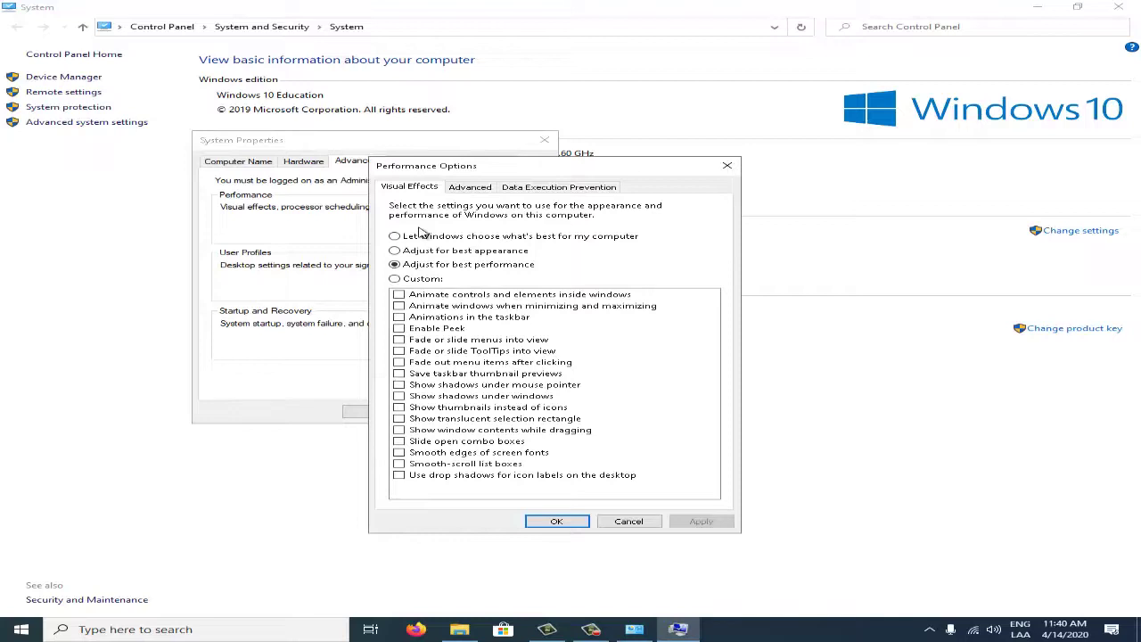
left_click_drag(517, 172, 638, 173)
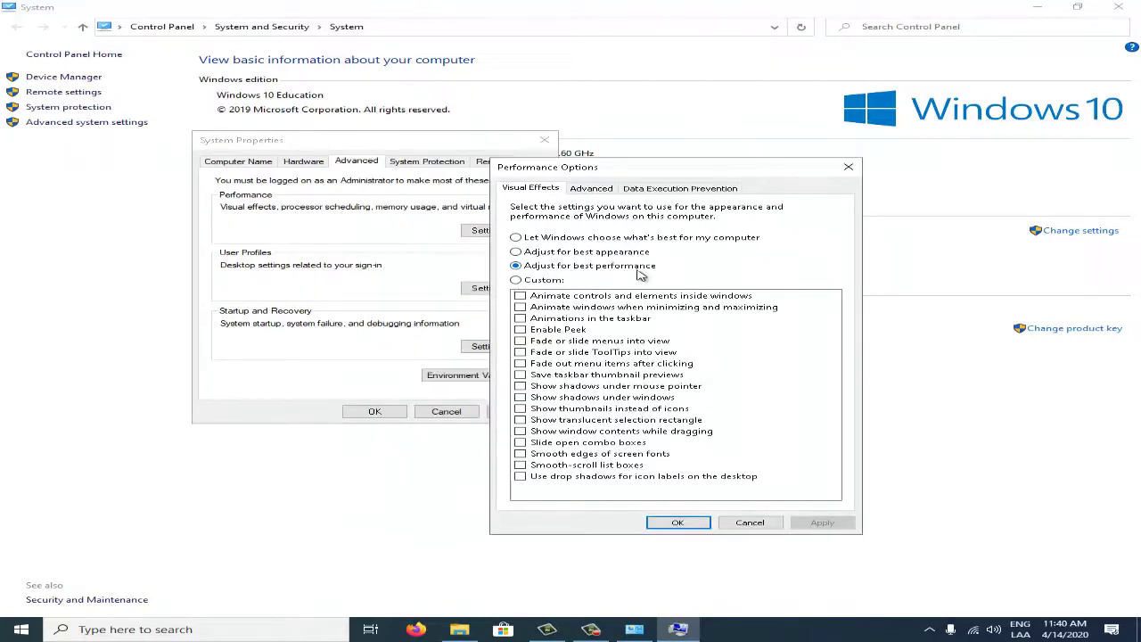
left_click_drag(688, 170, 694, 159)
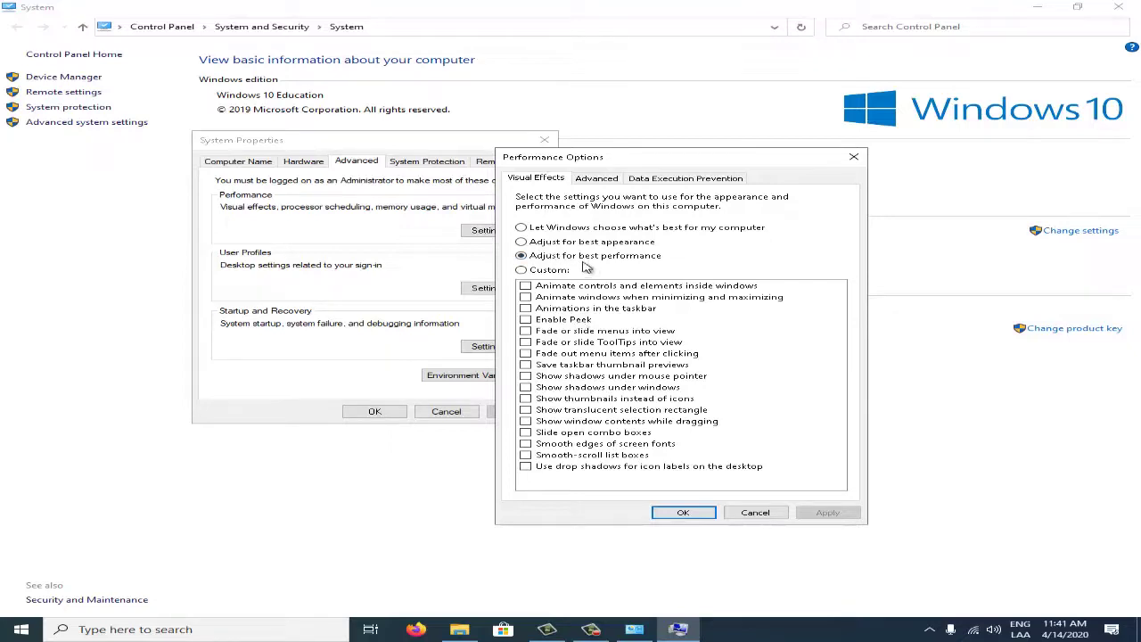
left_click(521, 229)
left_click(825, 511)
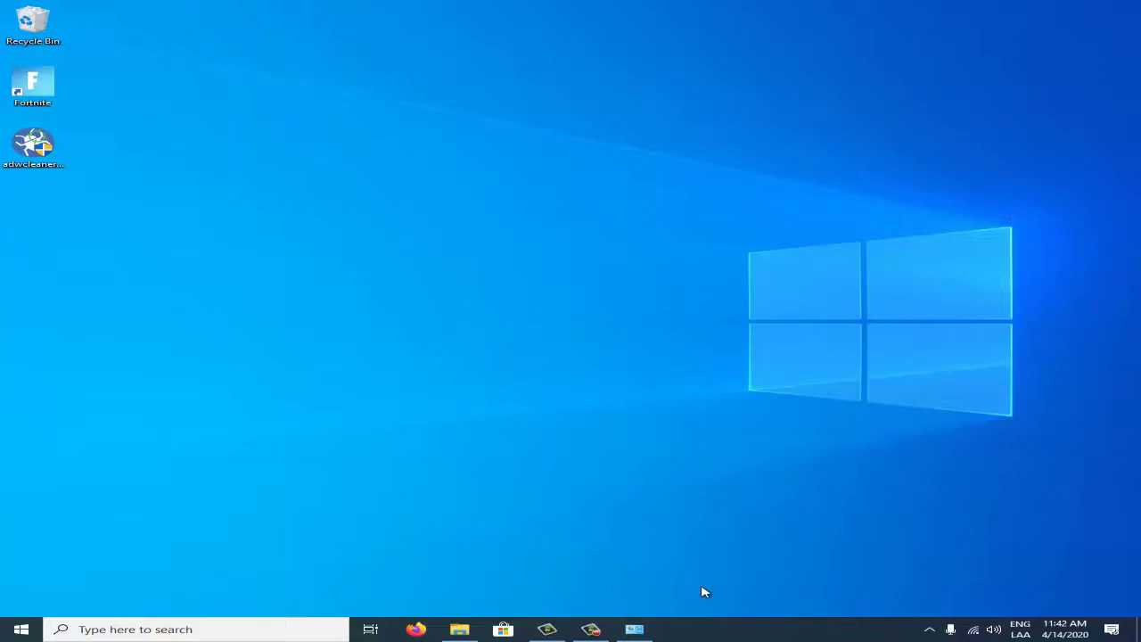
Examine the status and startup impact of the startup programs in Task Manager and close it.
right_click(783, 631)
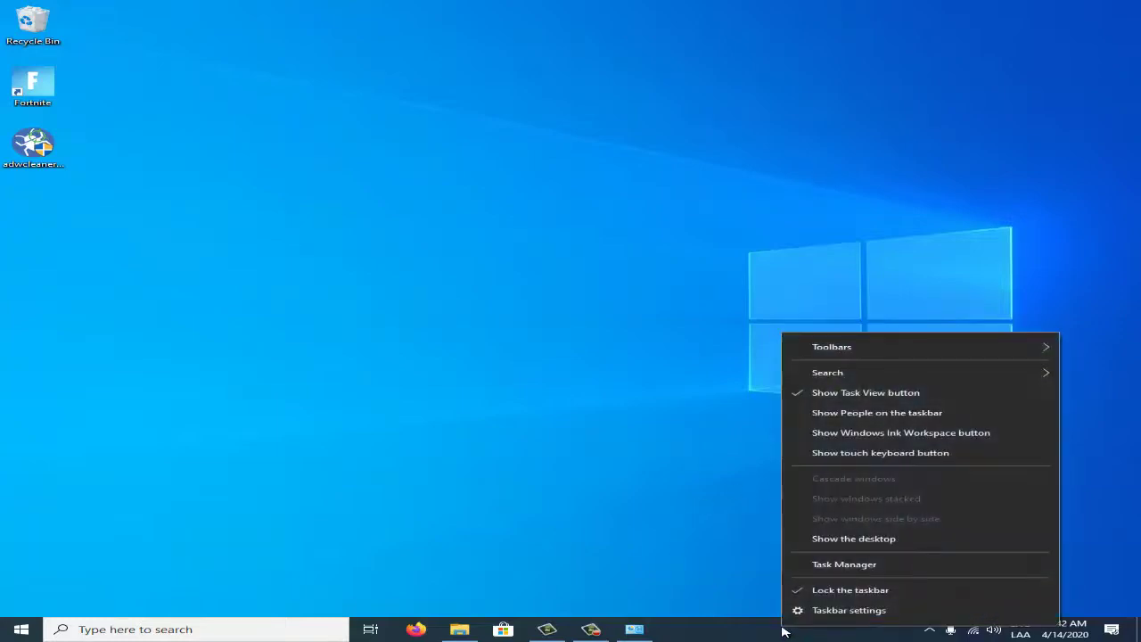
left_click(841, 567)
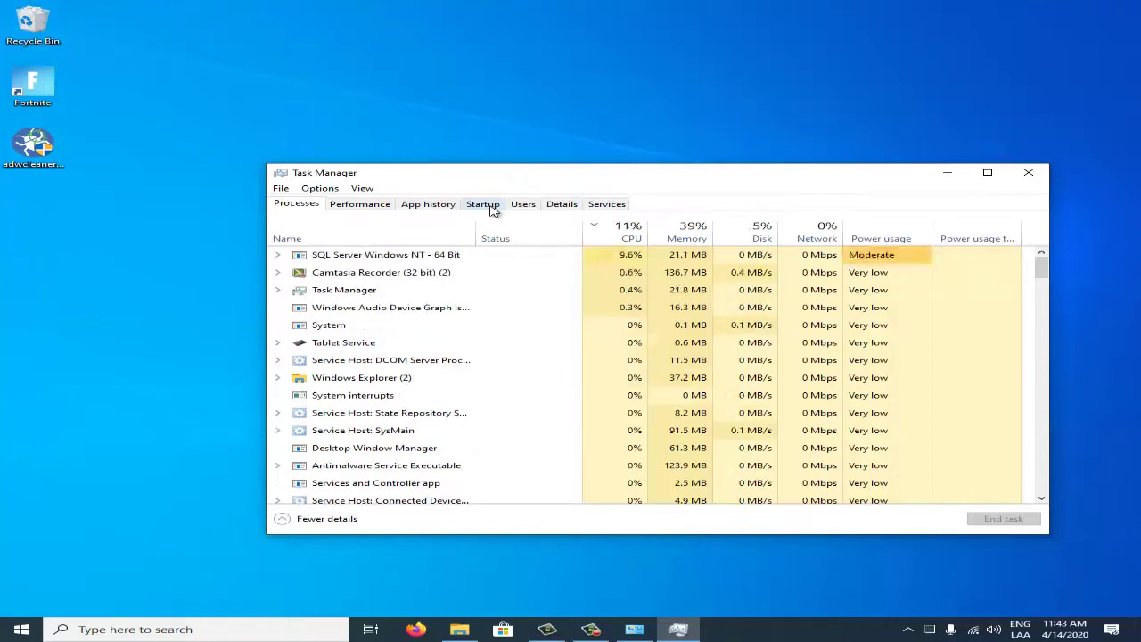
left_click(483, 204)
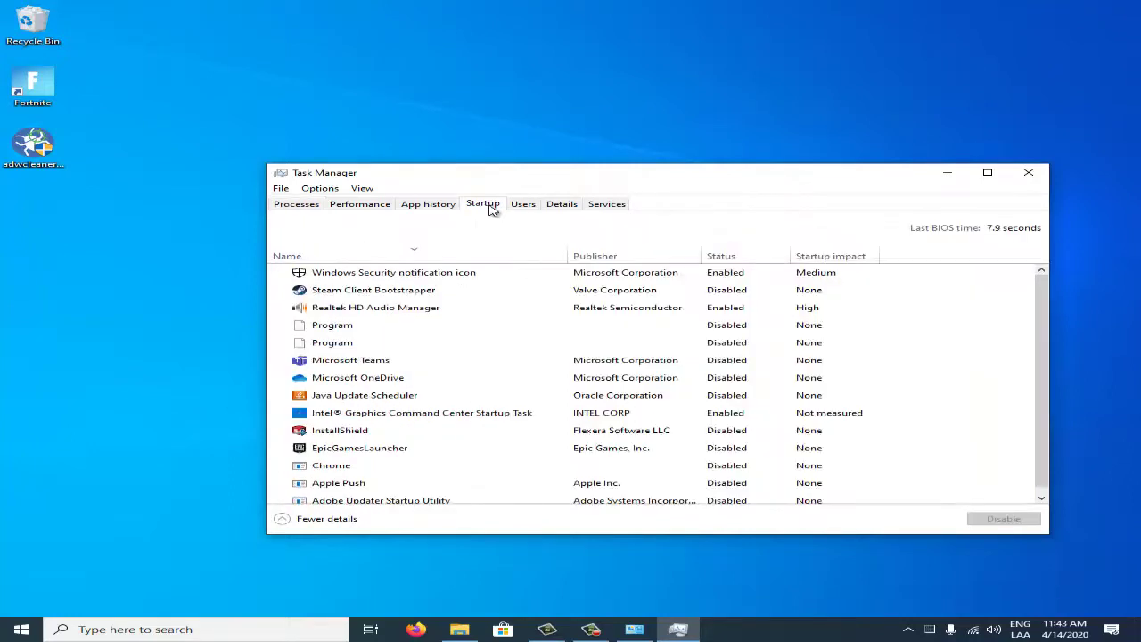
scroll(569, 352, "down", 1)
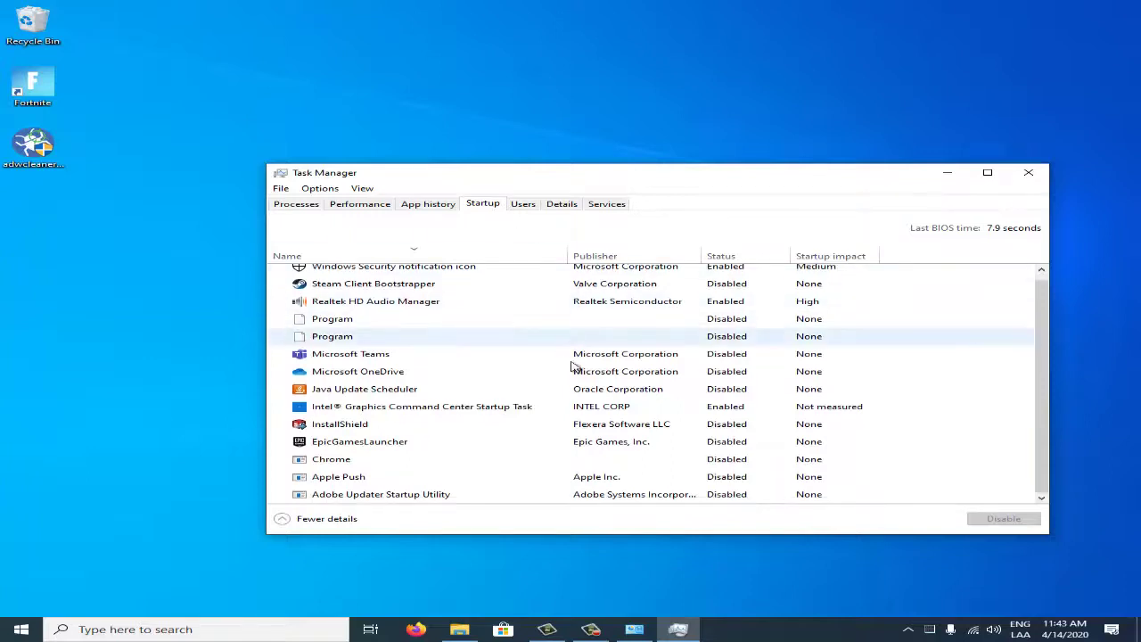
scroll(579, 387, "up", 1)
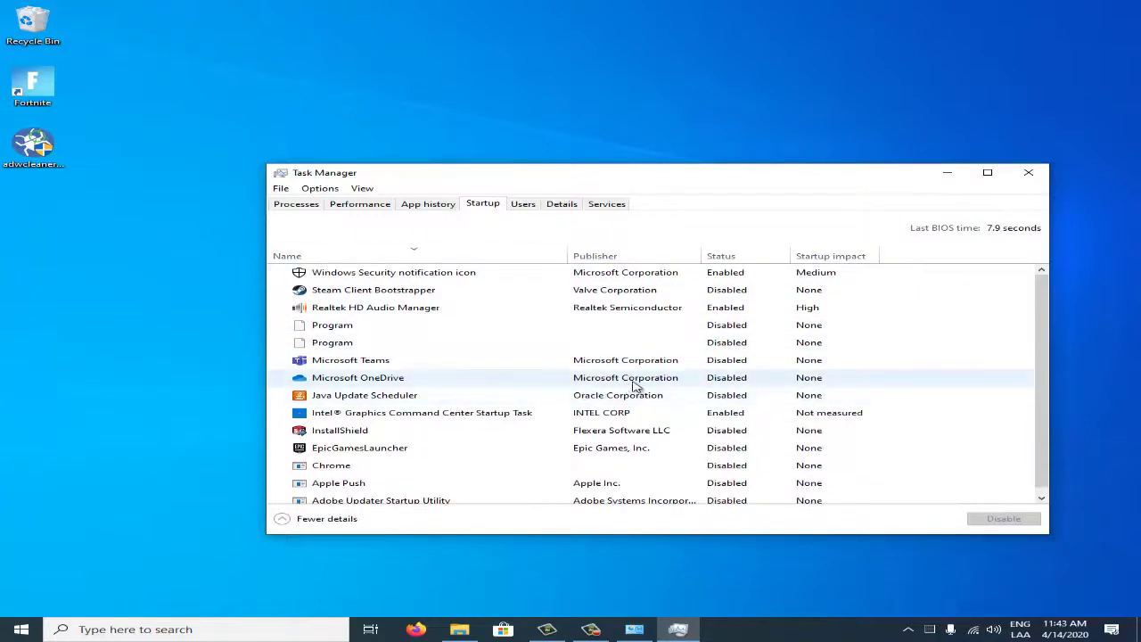
left_click_drag(736, 170, 718, 139)
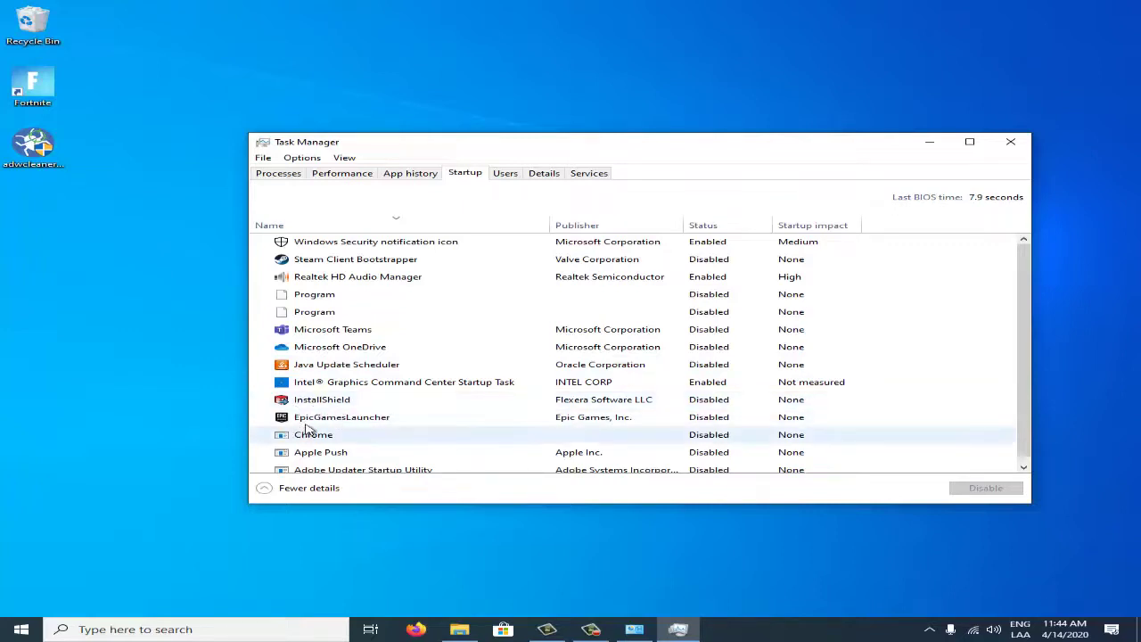
scroll(308, 430, "down", 1)
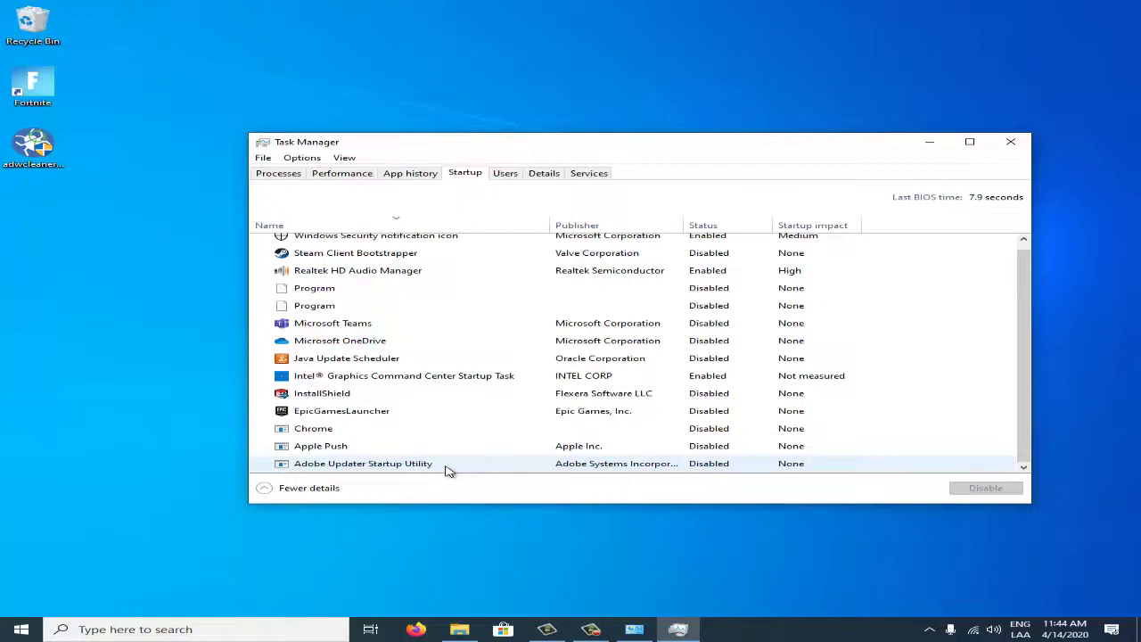
key("alt+F4")
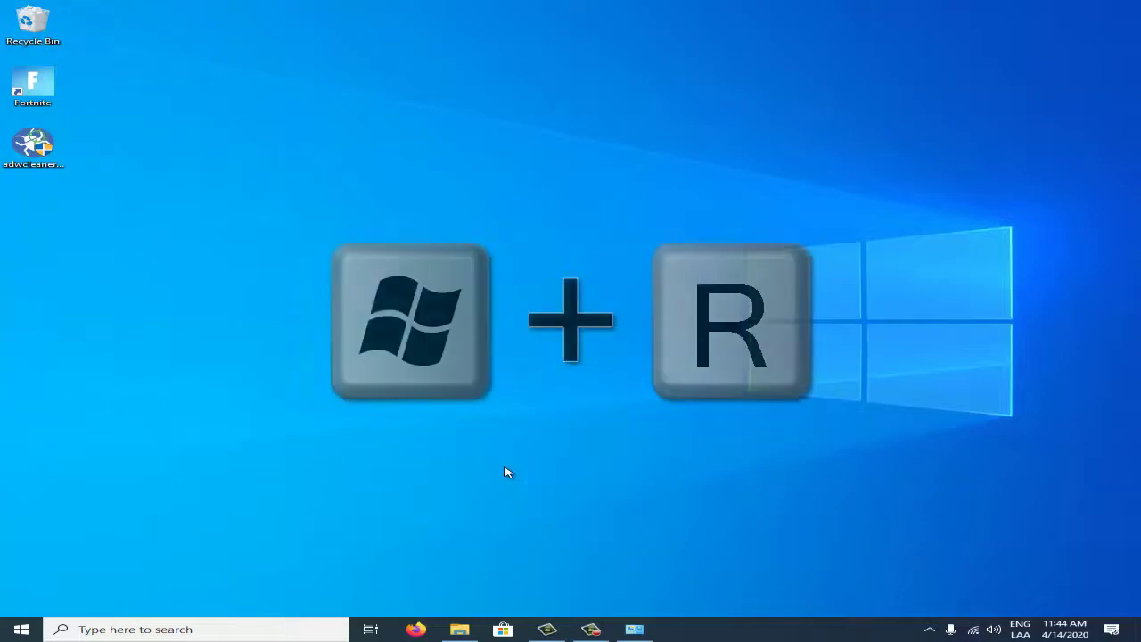
Find the Run app by searching for "ejecutar" and use it to launch msconfig.
key("super+r")
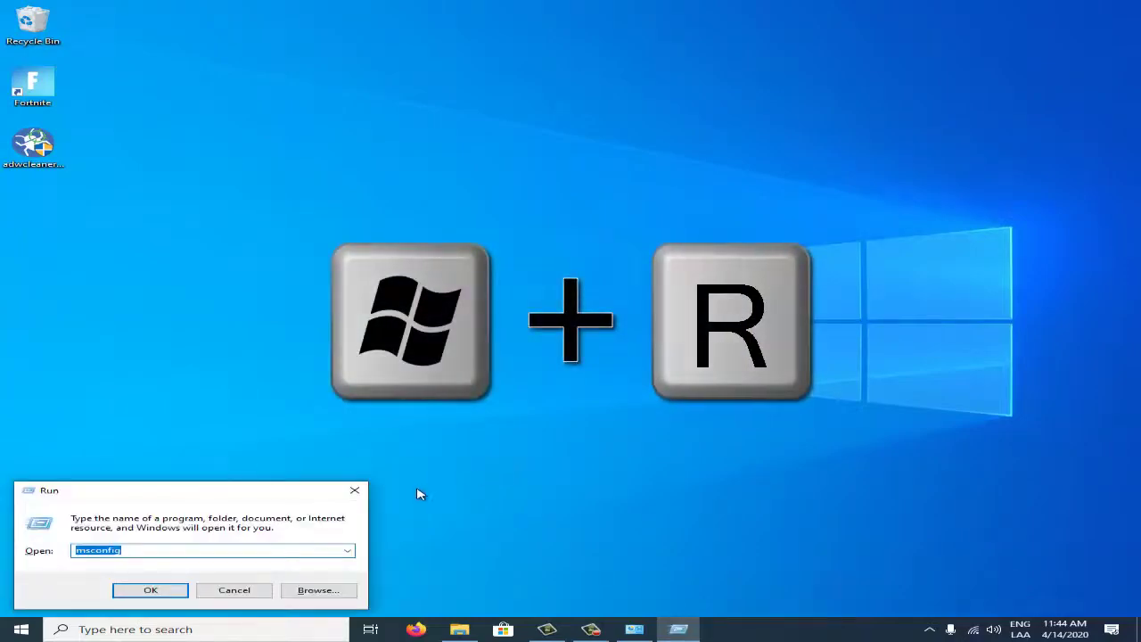
left_click(355, 490)
key("super")
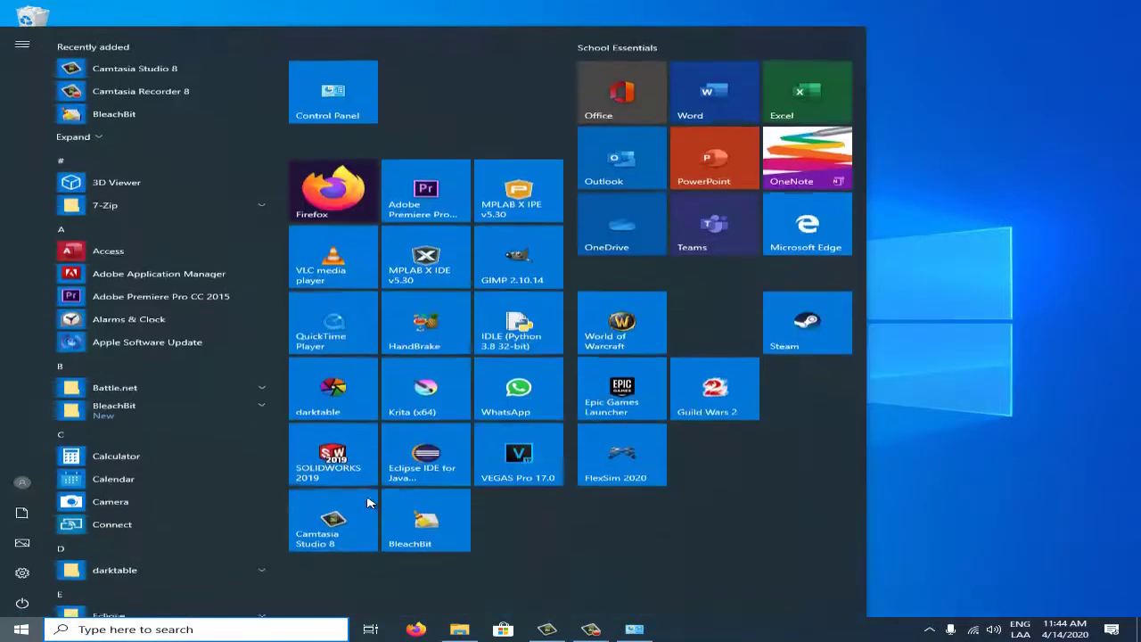
type("ejecutar")
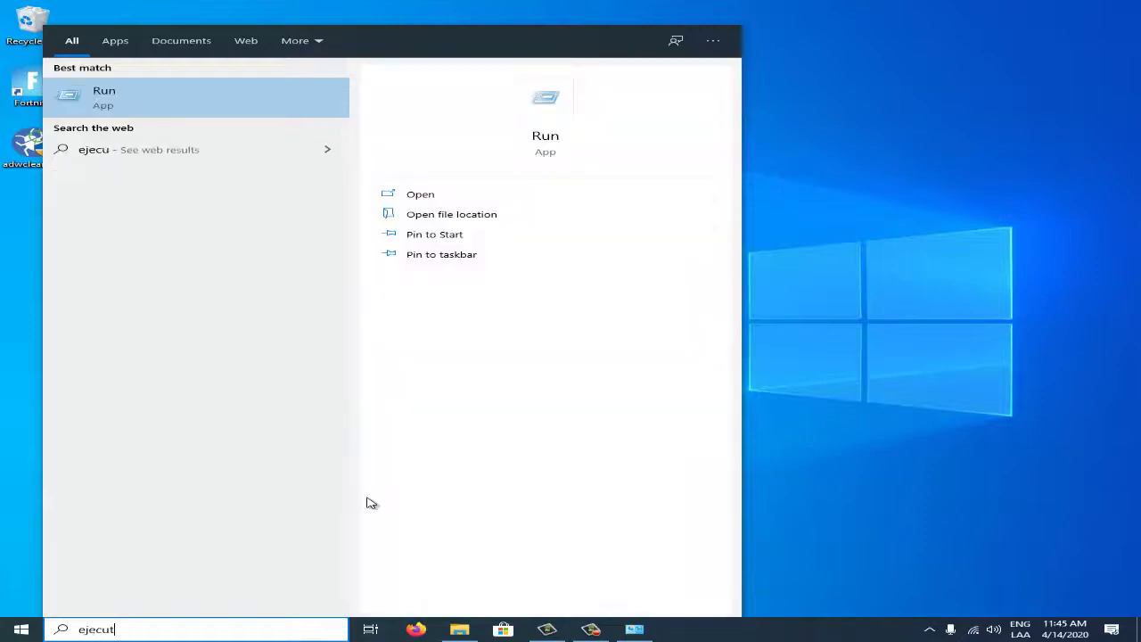
left_click(172, 121)
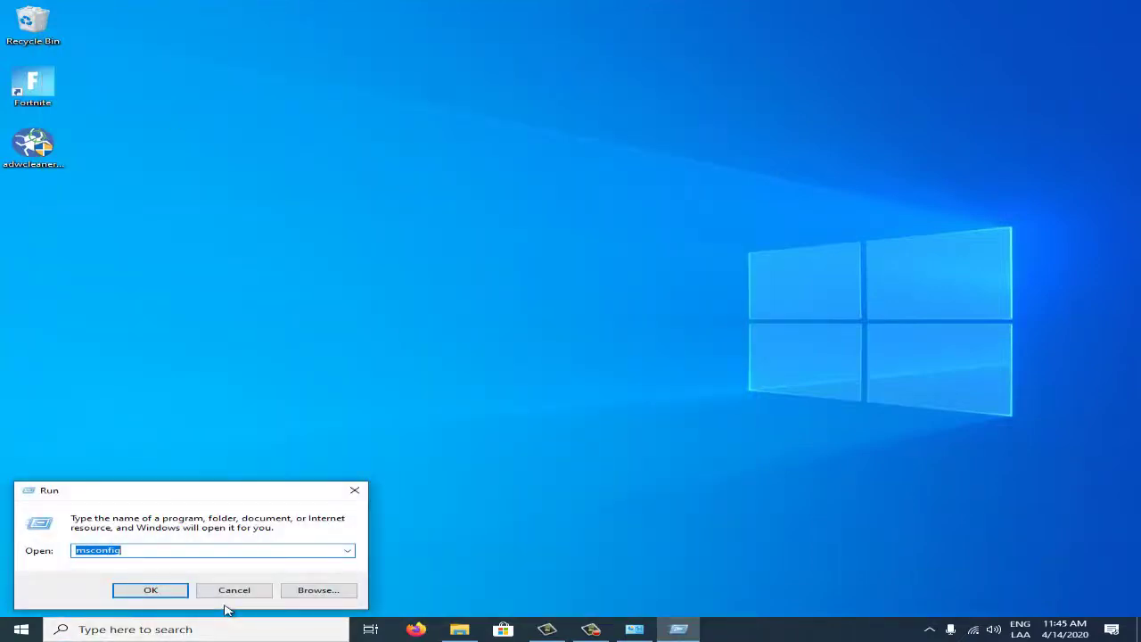
type("md")
key("BackSpace")
type("s")
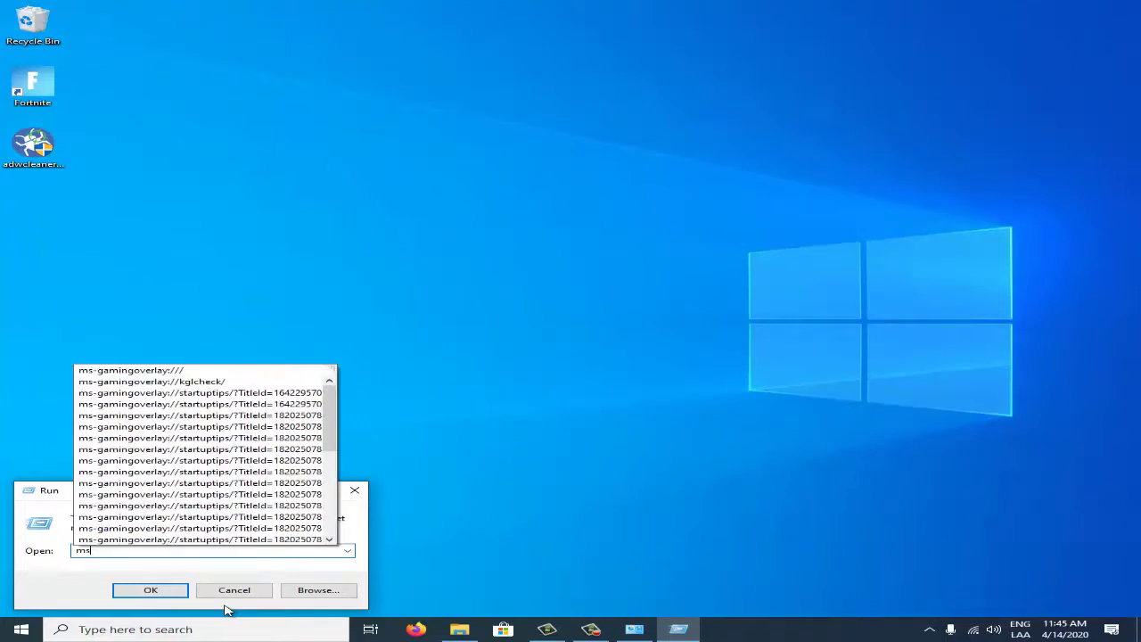
type("config")
key("Return")
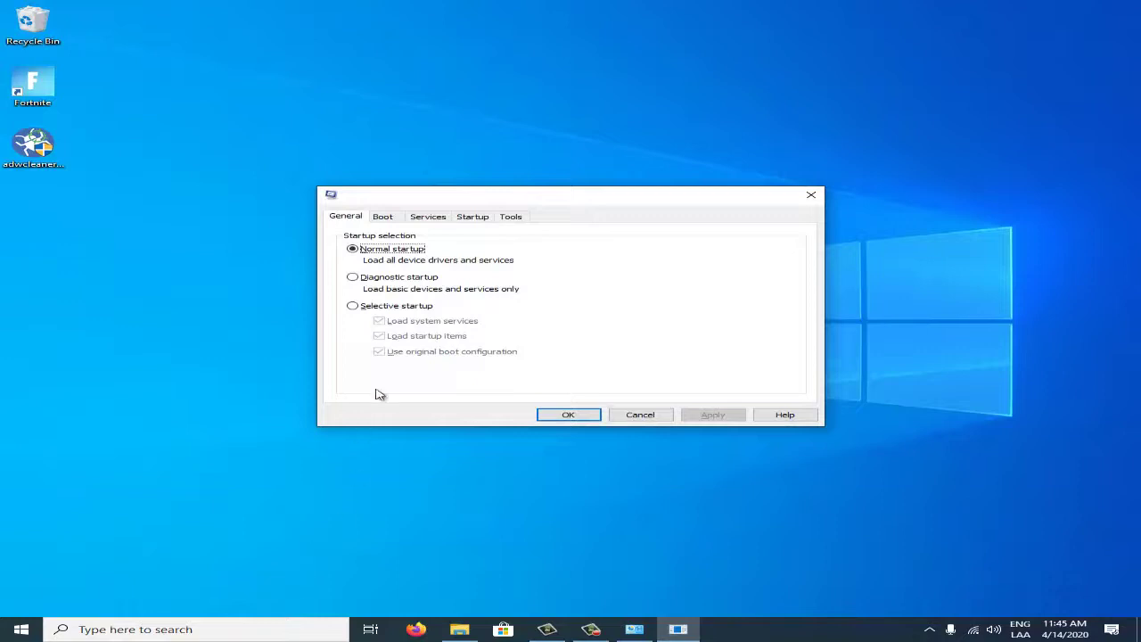
In the advanced boot options, set the number of processors to 4, enable maximum memory at 8192, and confirm.
left_click(383, 217)
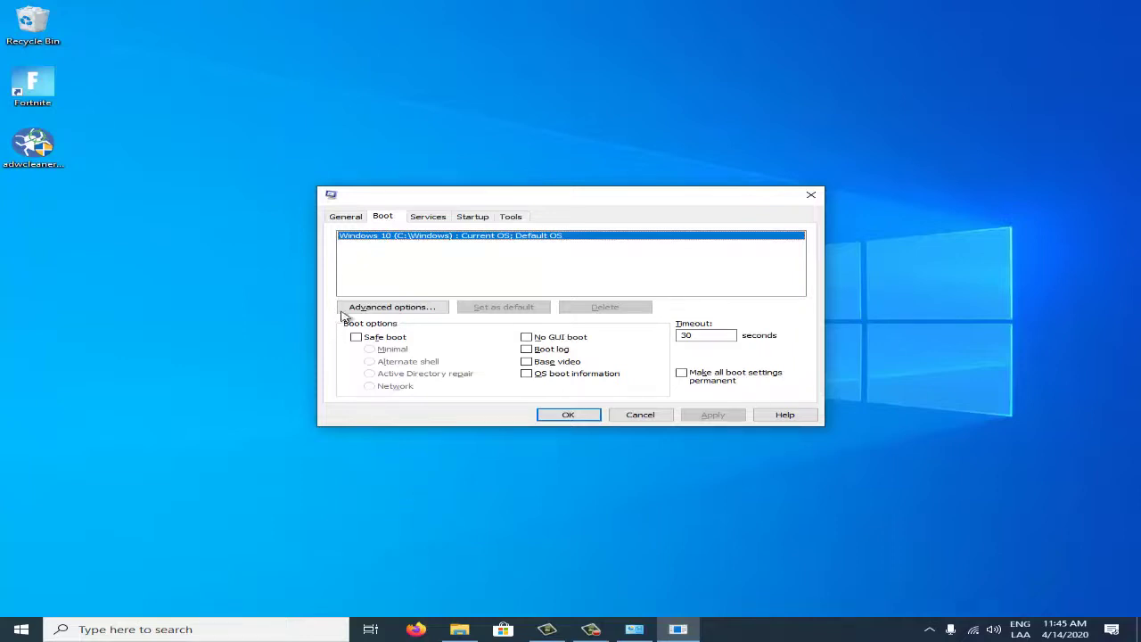
left_click(406, 308)
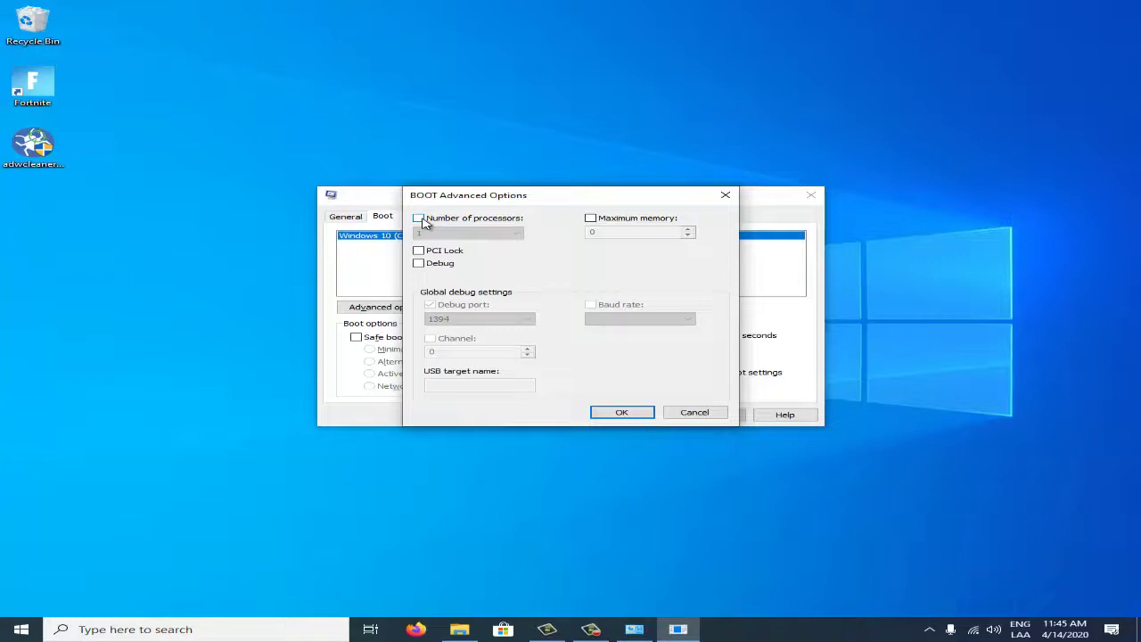
left_click(417, 217)
left_click(503, 232)
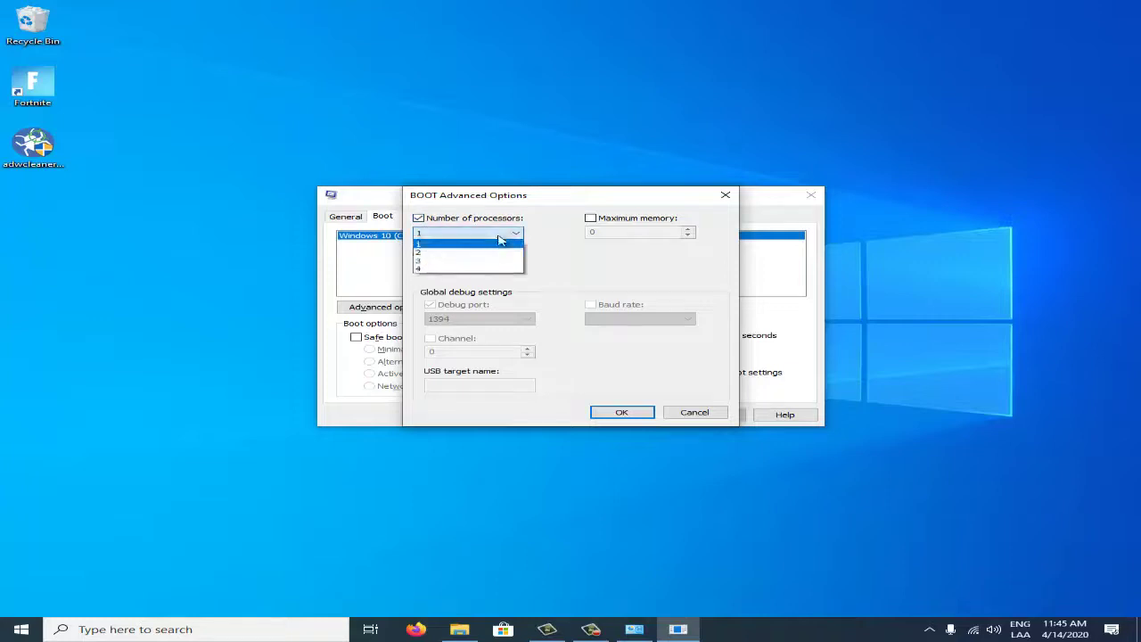
left_click(437, 270)
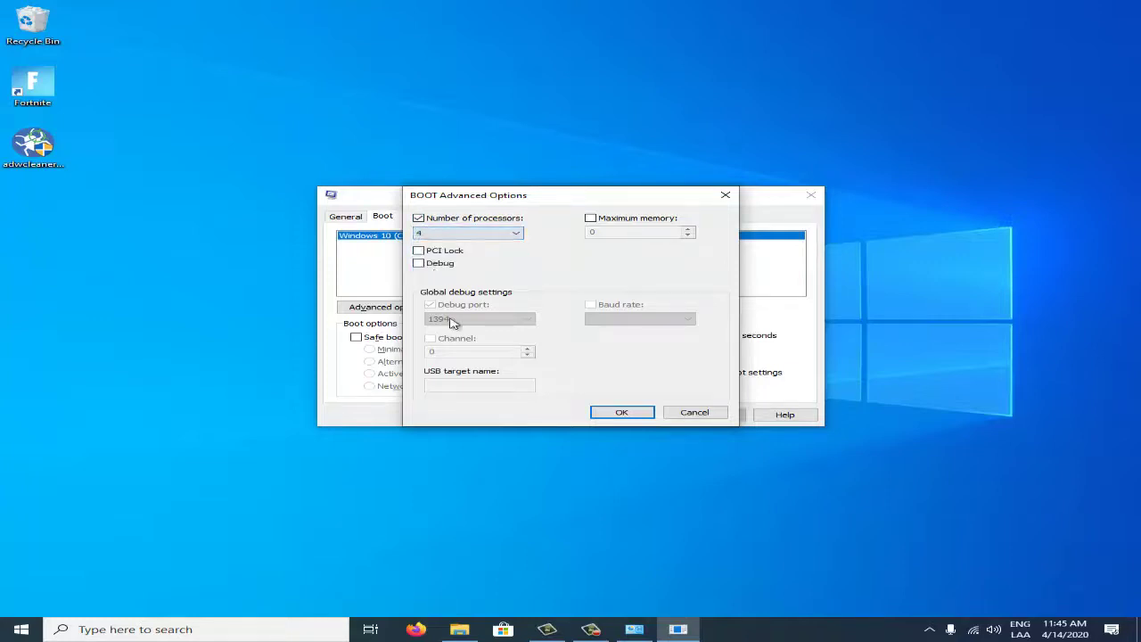
left_click(594, 220)
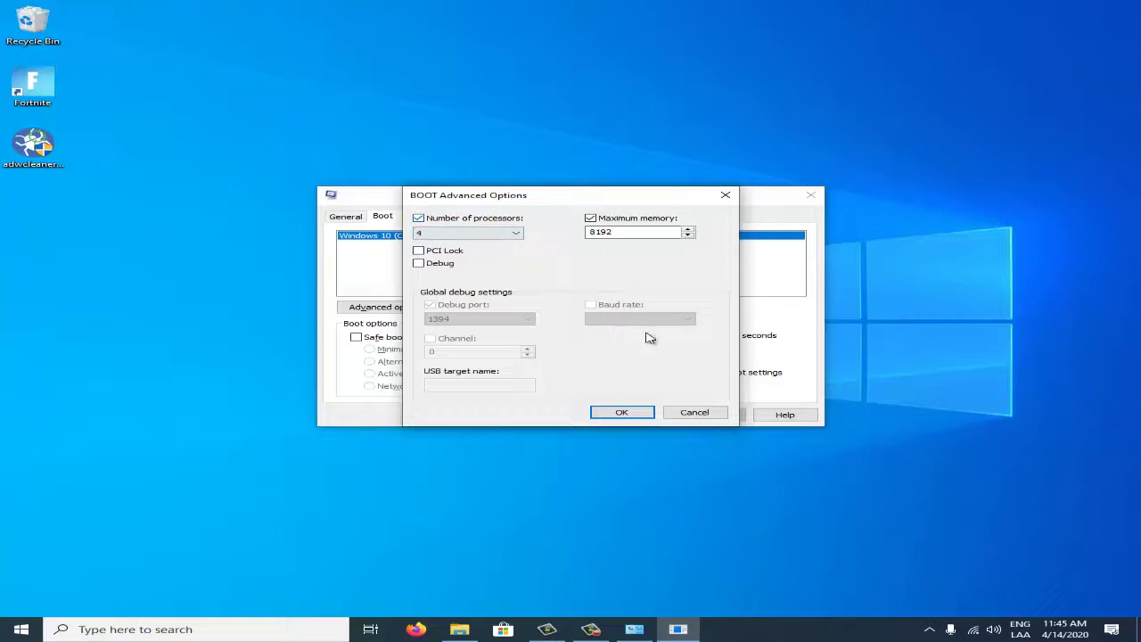
left_click(621, 413)
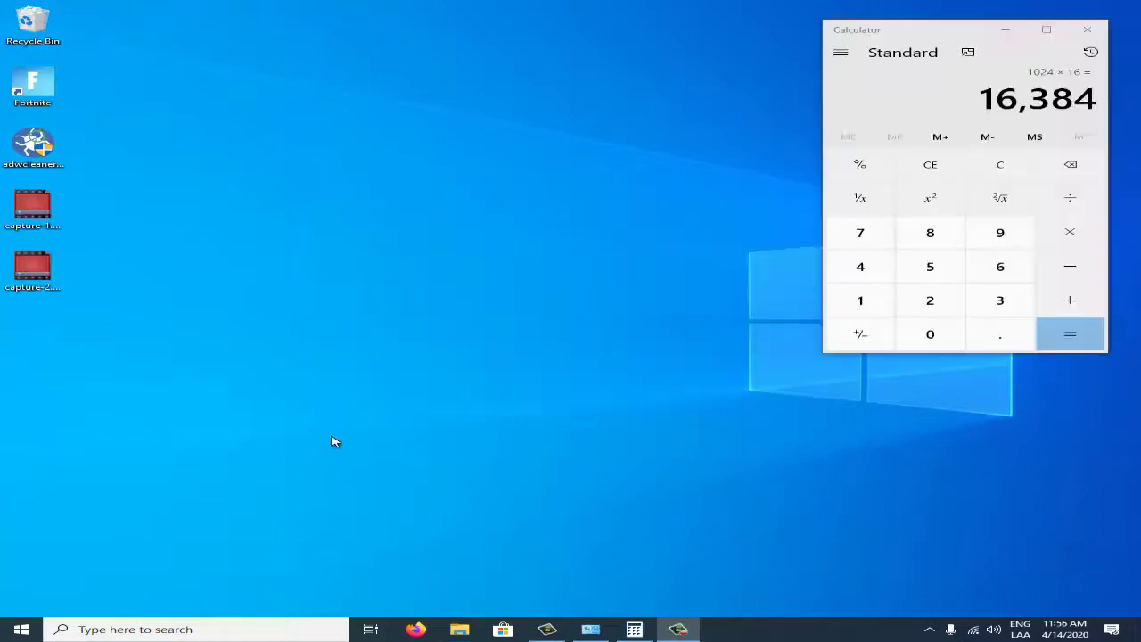
Close the Calculator and bring up the System window with the computer's basic information.
left_click(1086, 29)
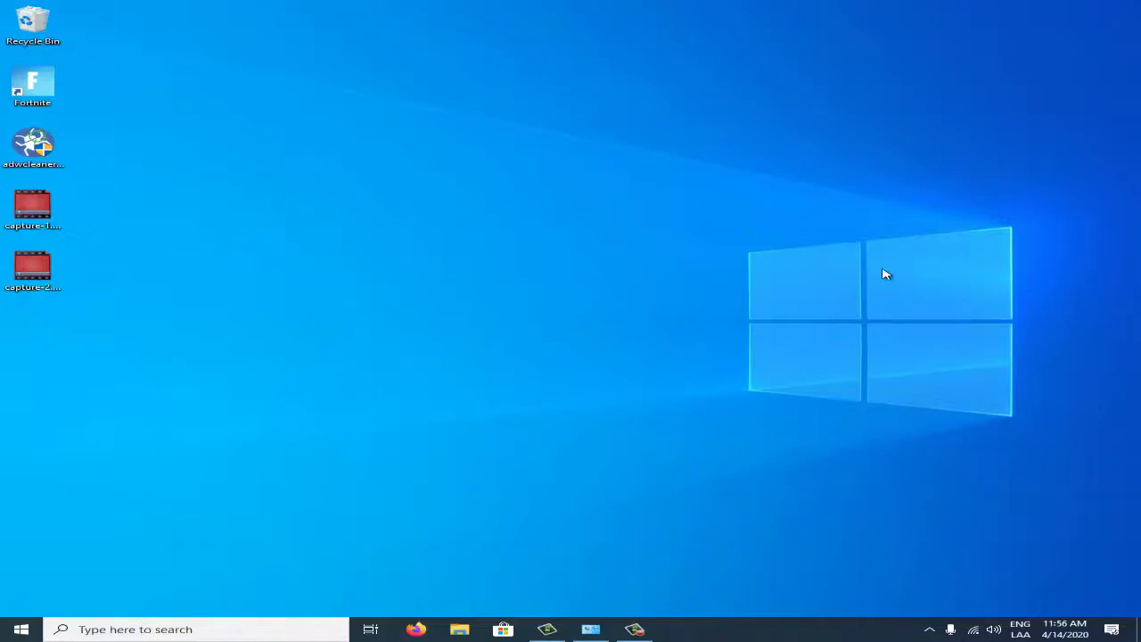
left_click(589, 630)
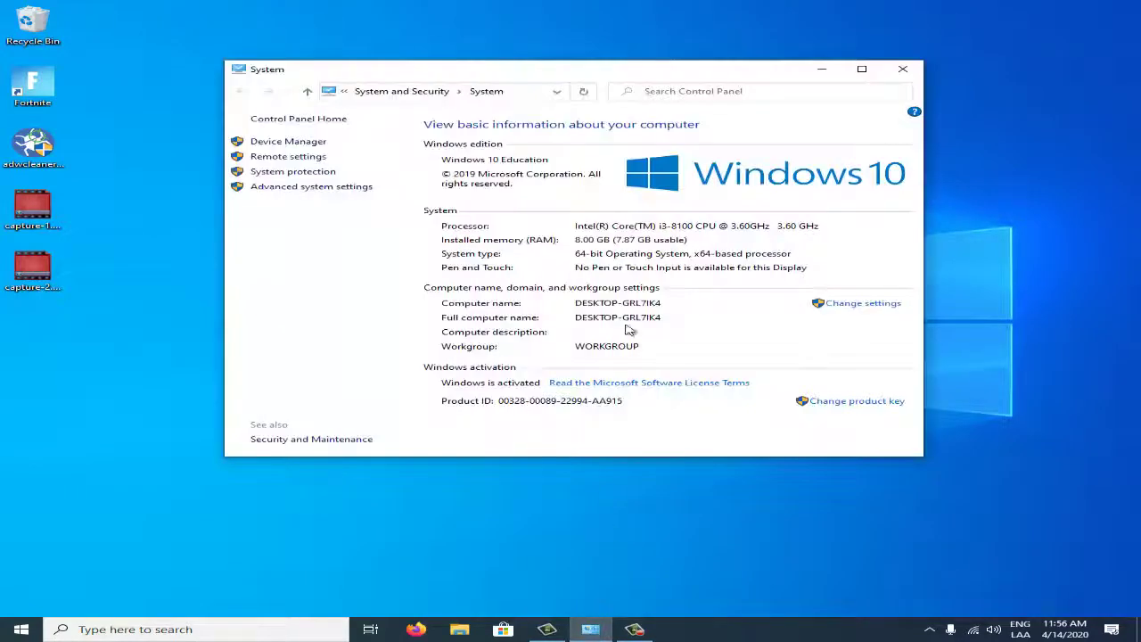
Close the System window and reopen the computer's basic information through the properties of This PC in File Explorer.
left_click(896, 68)
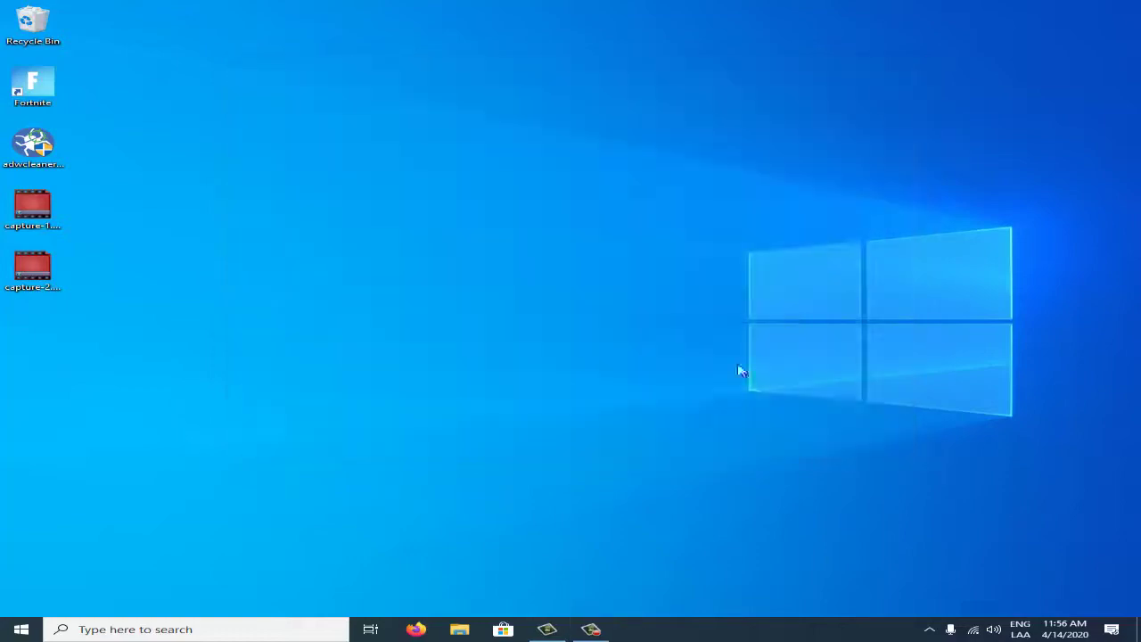
left_click(459, 629)
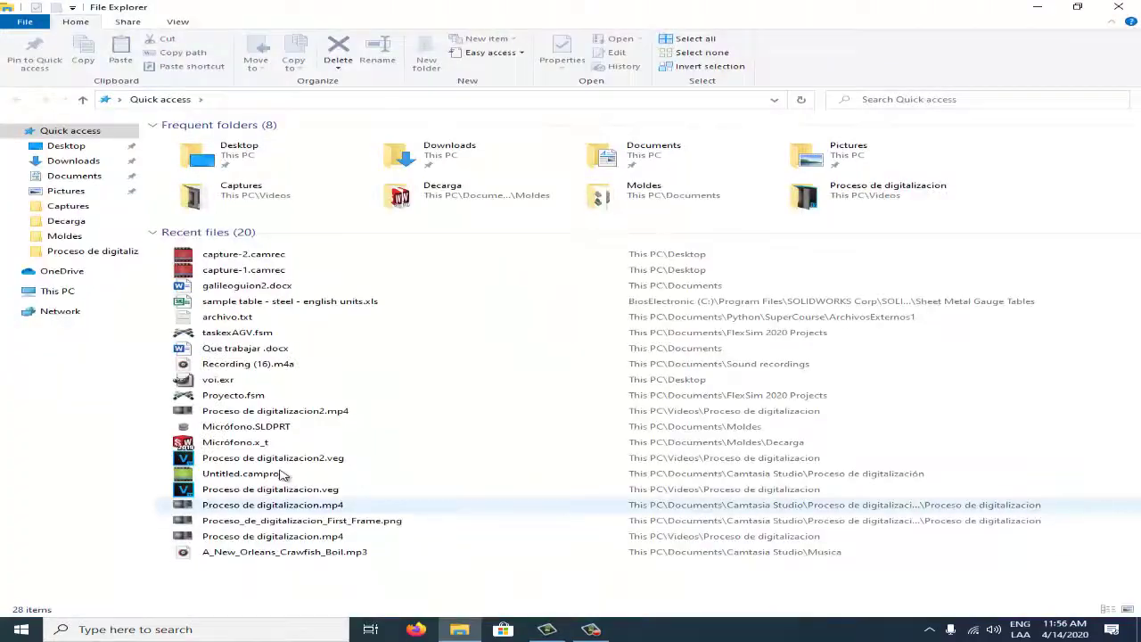
left_click(71, 292)
right_click(415, 440)
left_click(468, 570)
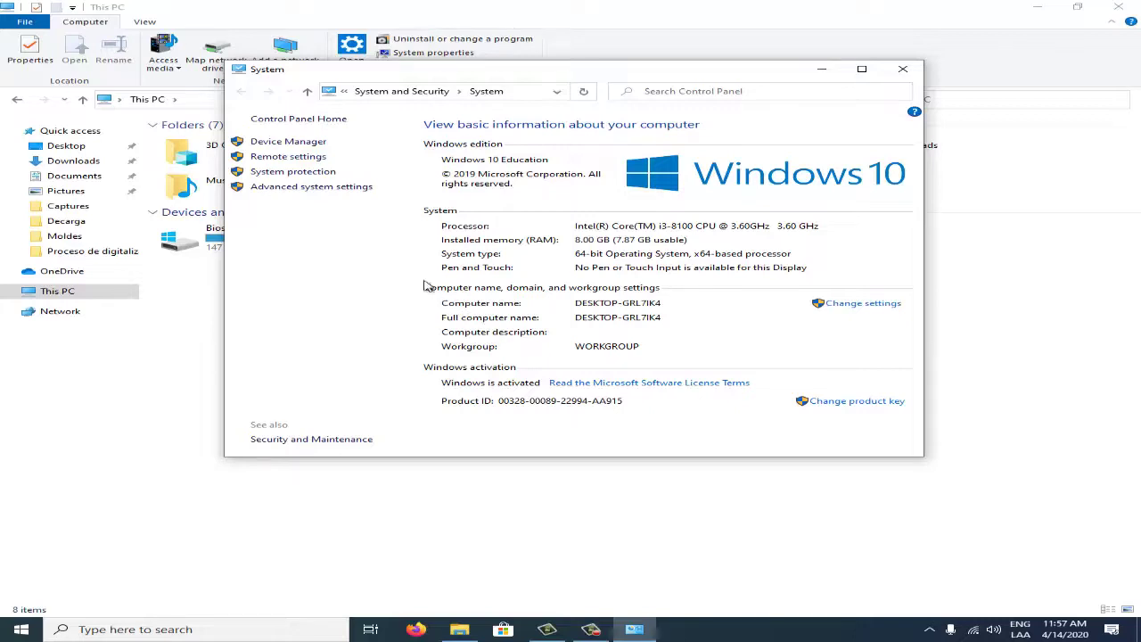
Open the Virtual Memory settings from the advanced performance options of the advanced system settings.
left_click(332, 188)
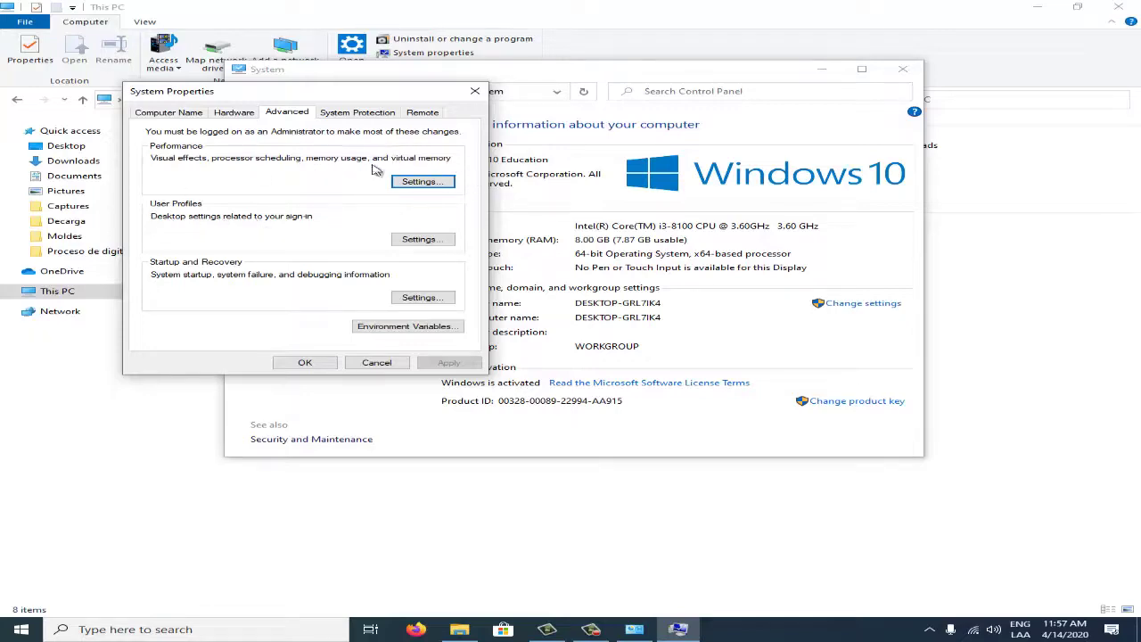
left_click(413, 183)
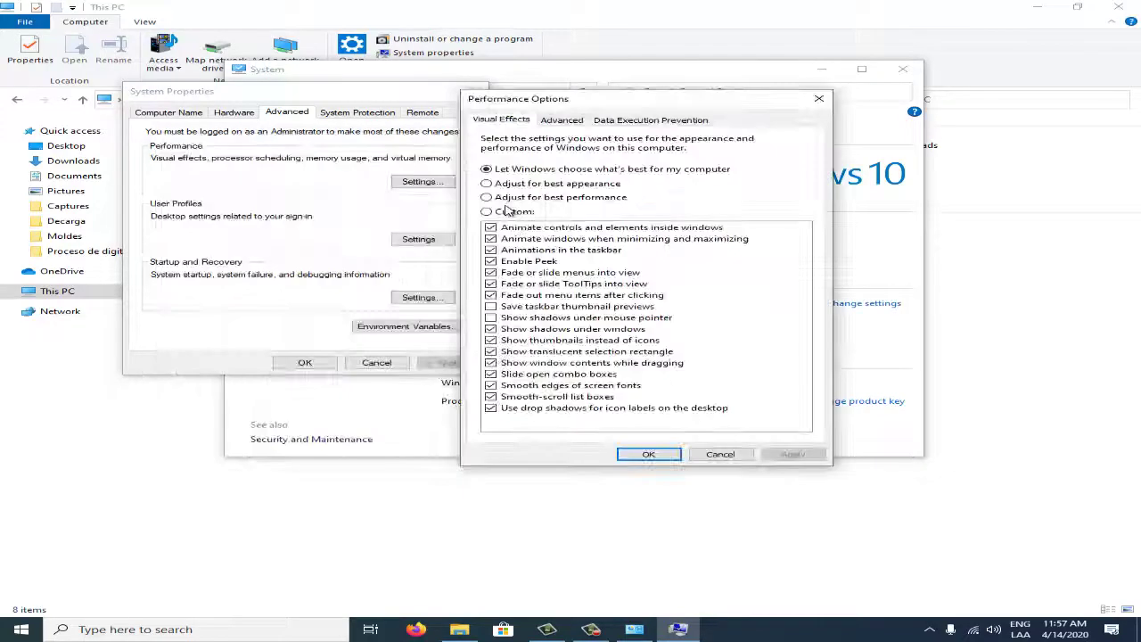
left_click(560, 121)
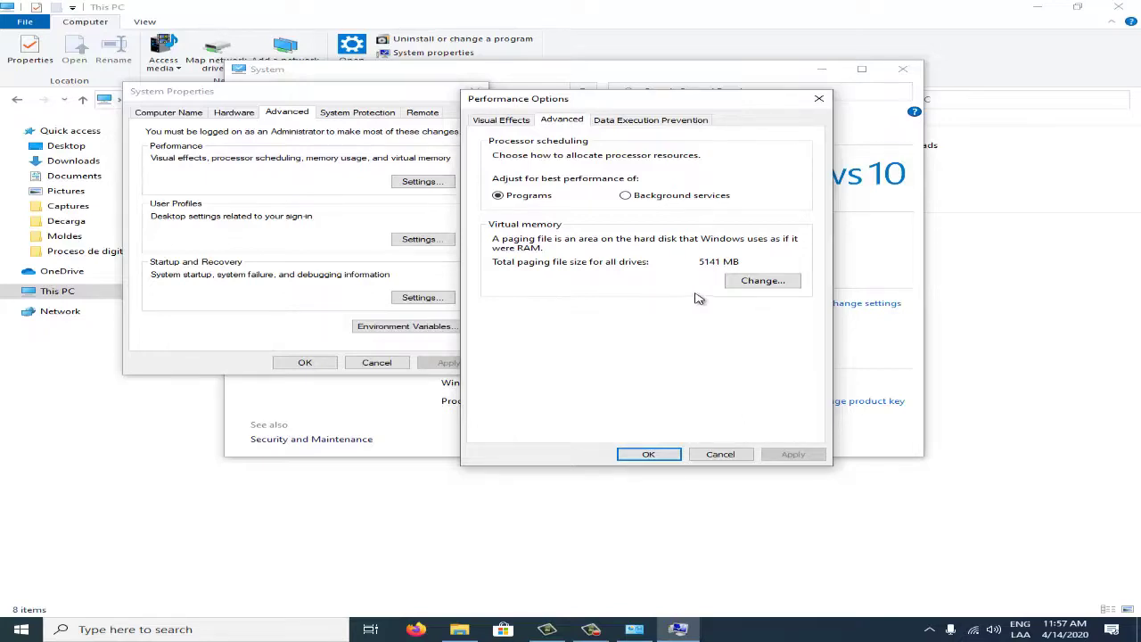
left_click(759, 282)
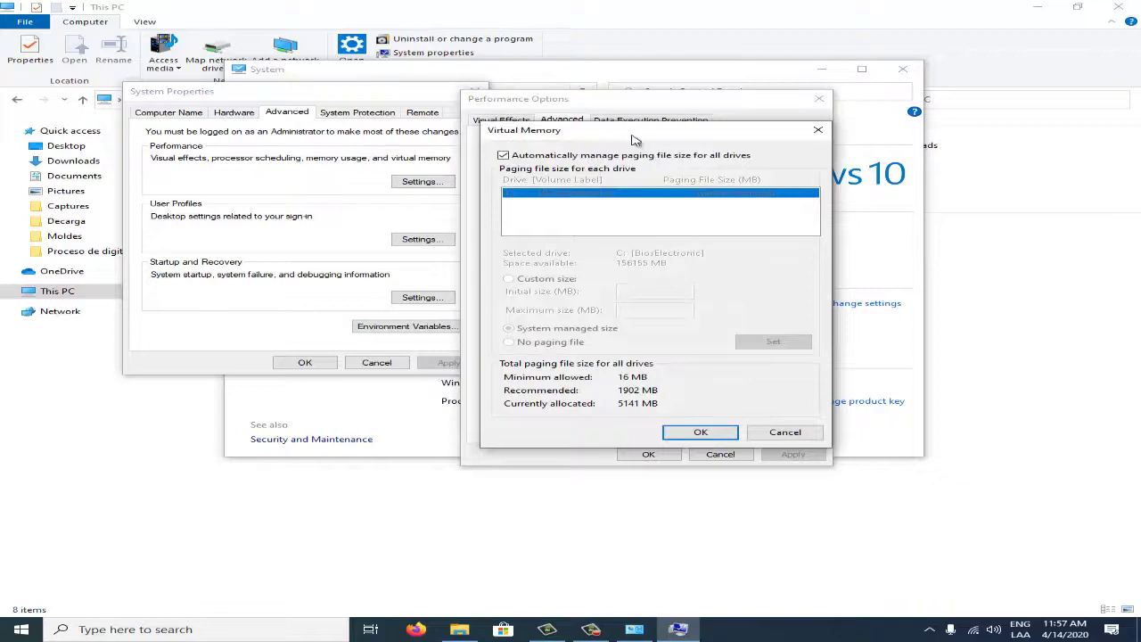
Turn off automatic paging file size management for all drives and choose a custom size for drive C:.
left_click_drag(571, 130, 403, 130)
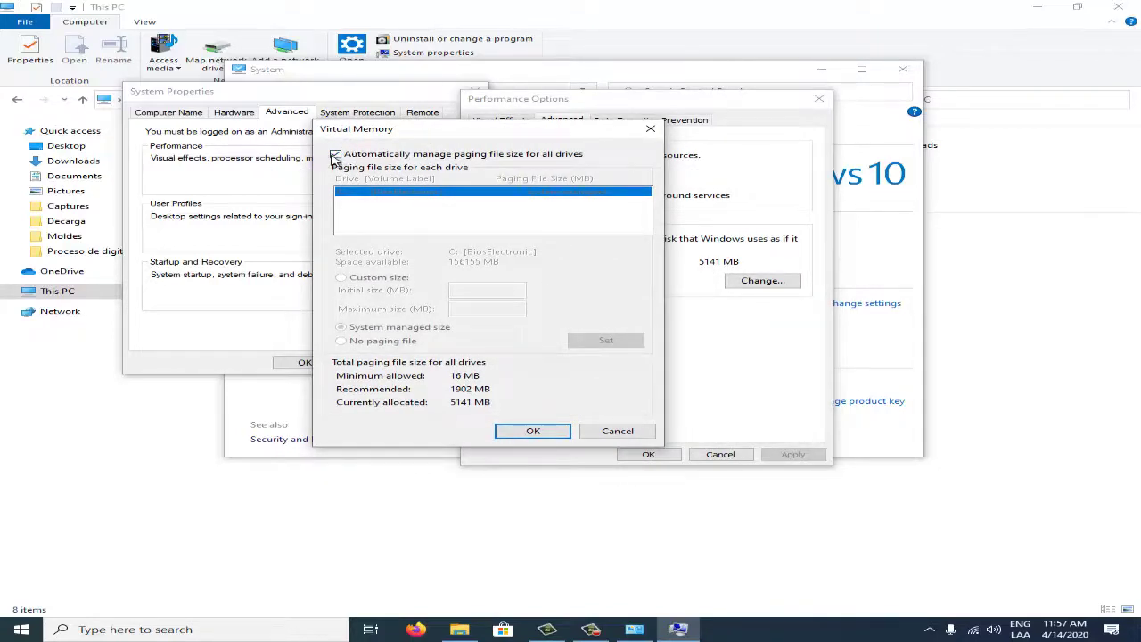
left_click(336, 155)
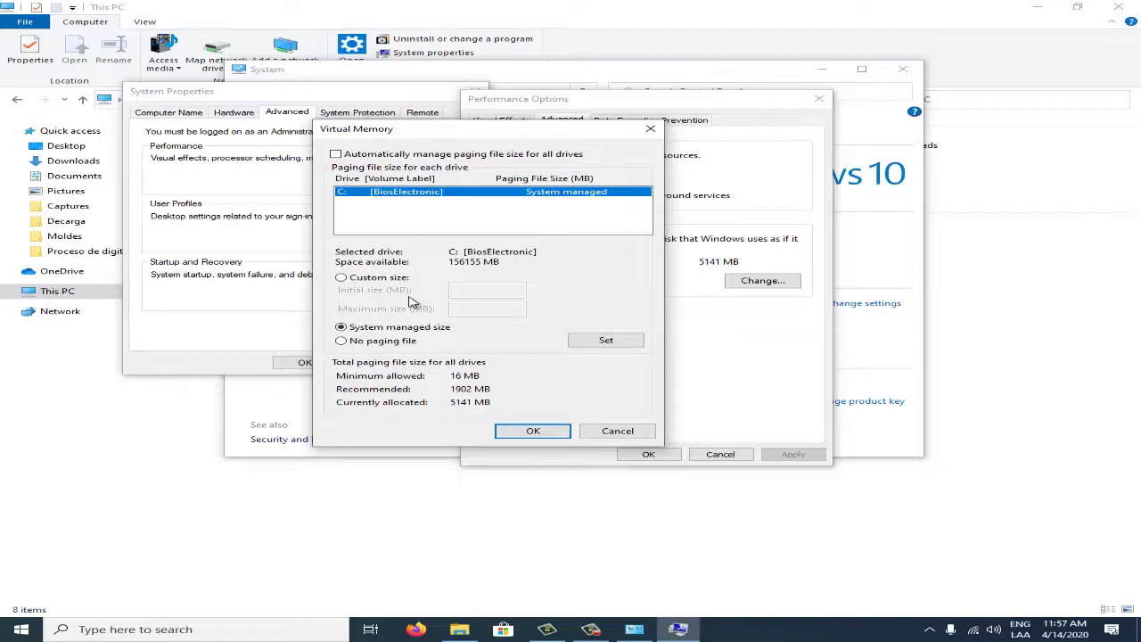
left_click(343, 278)
left_click(484, 292)
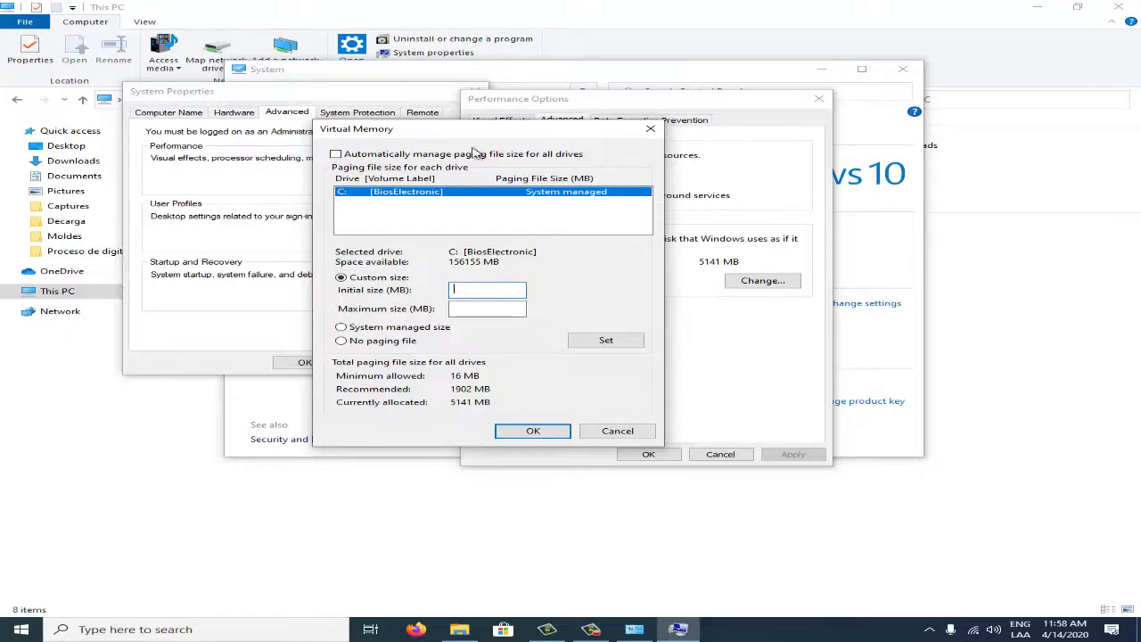
Check the installed memory in the System window, minimize it, and calculate 1024 × 16 in the Calculator.
left_click(635, 630)
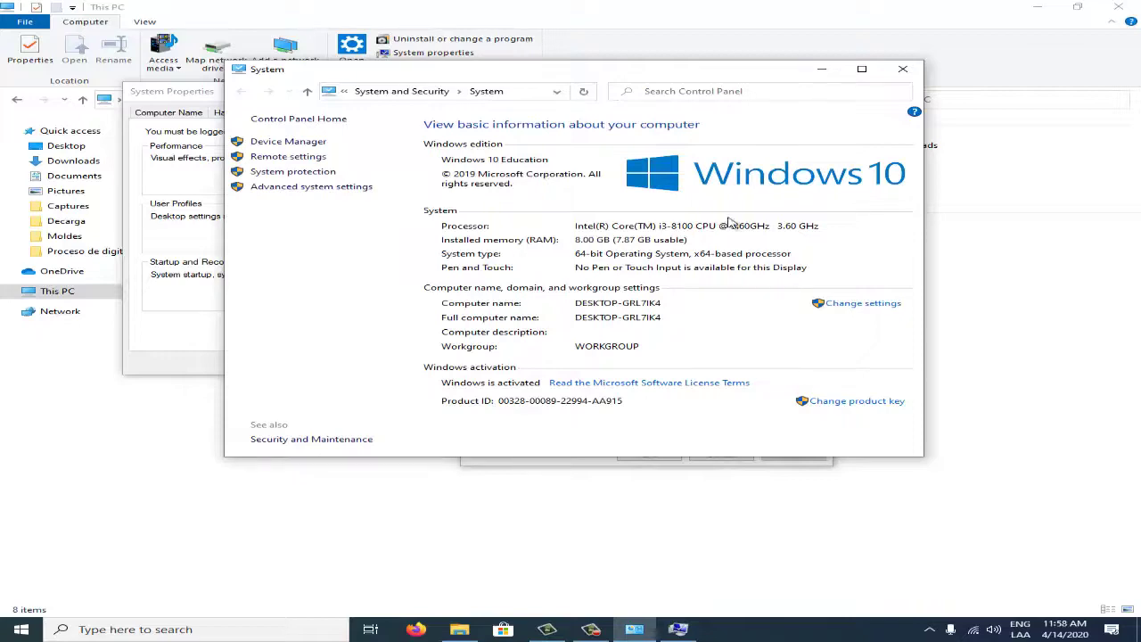
left_click(821, 69)
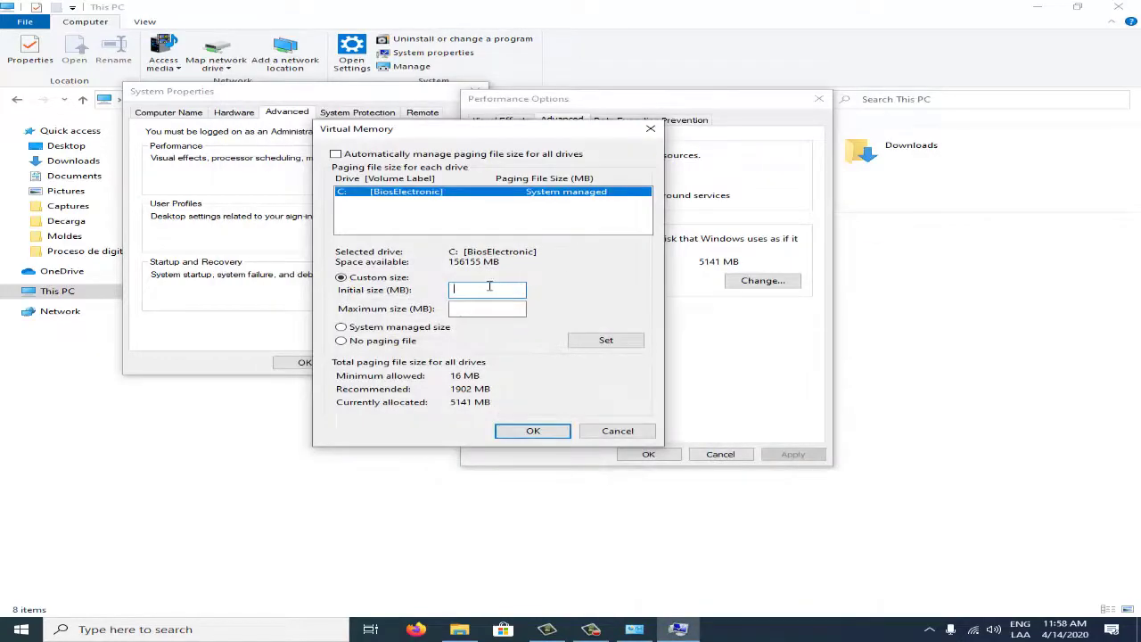
left_click(327, 621)
type("cal")
key("Return")
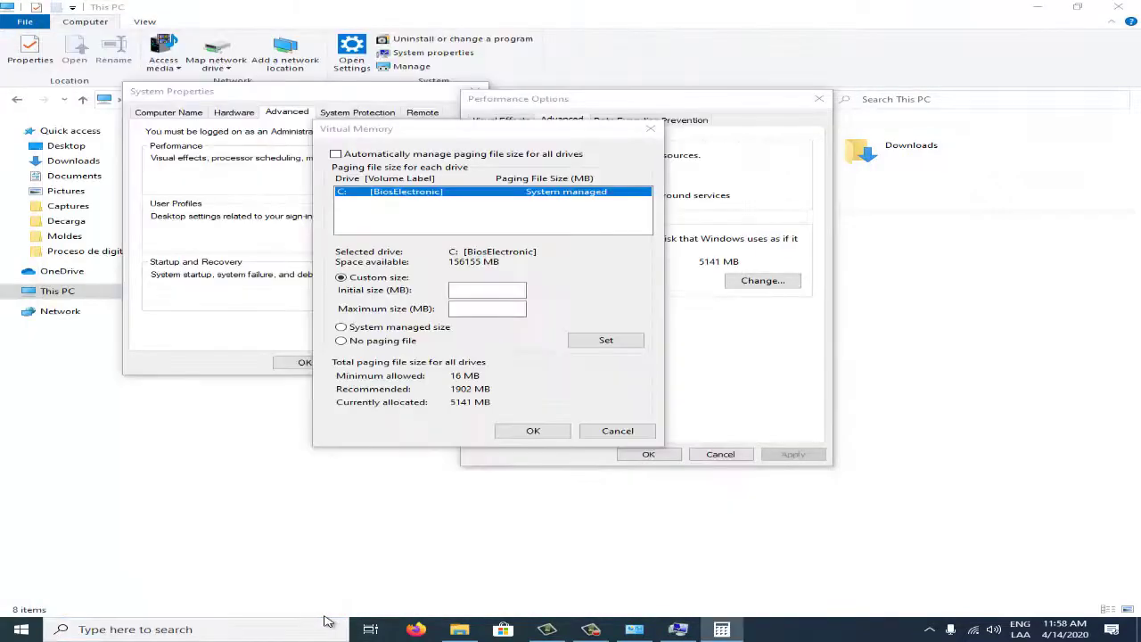
type("1024")
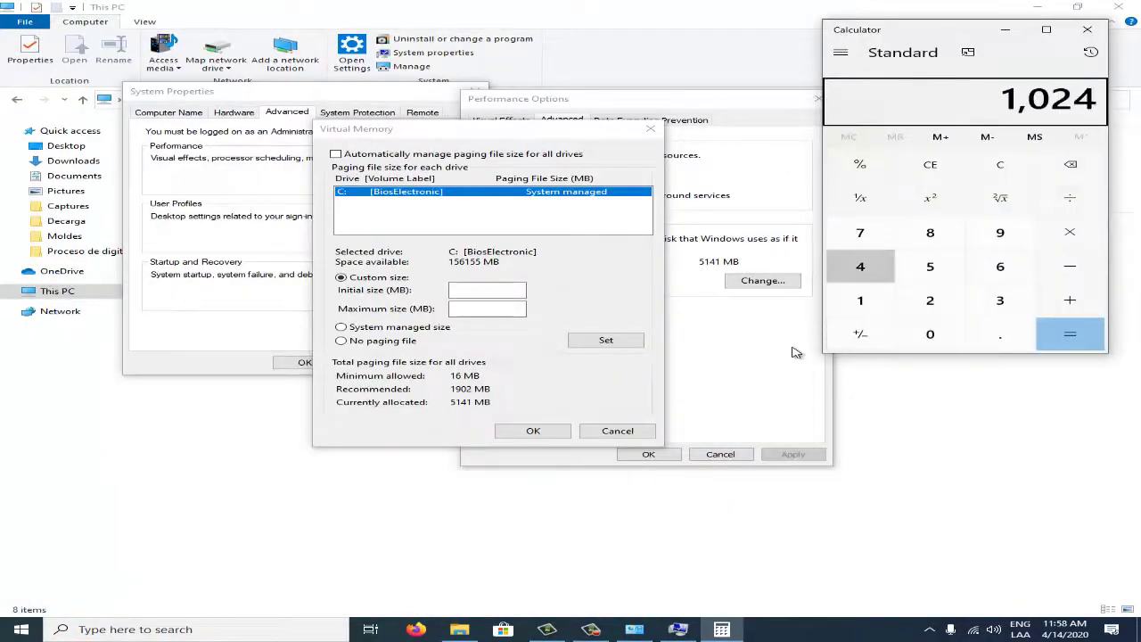
type("*16")
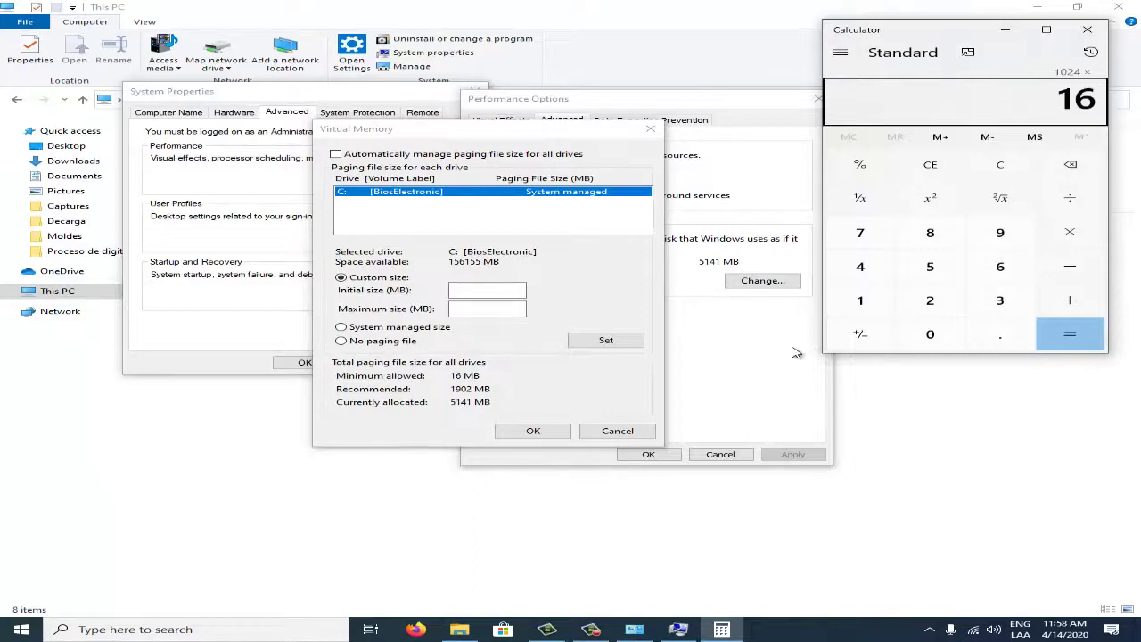
key("Return")
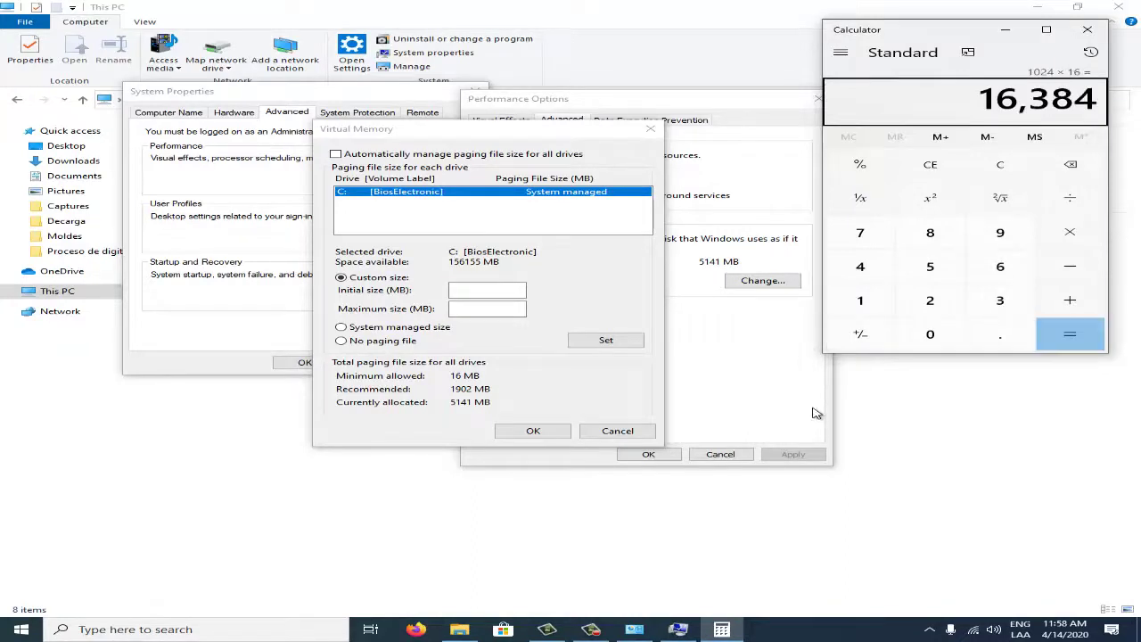
Set the paging file's initial and maximum size to 16384 MB for drive C:, apply it, and accept the restart notice.
left_click(670, 339)
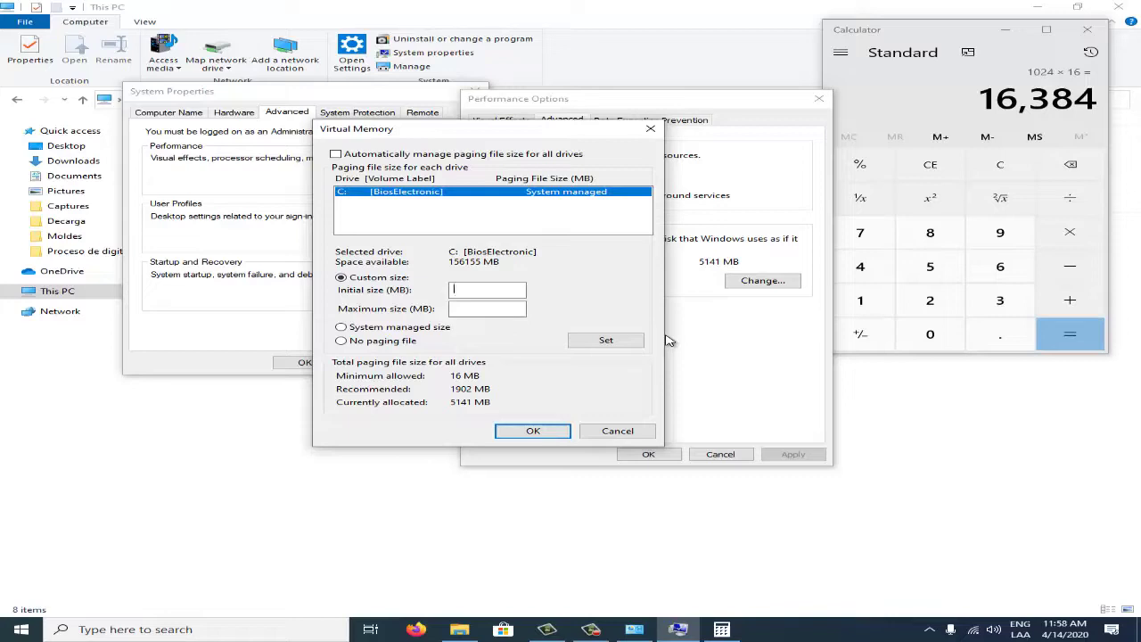
type("1638")
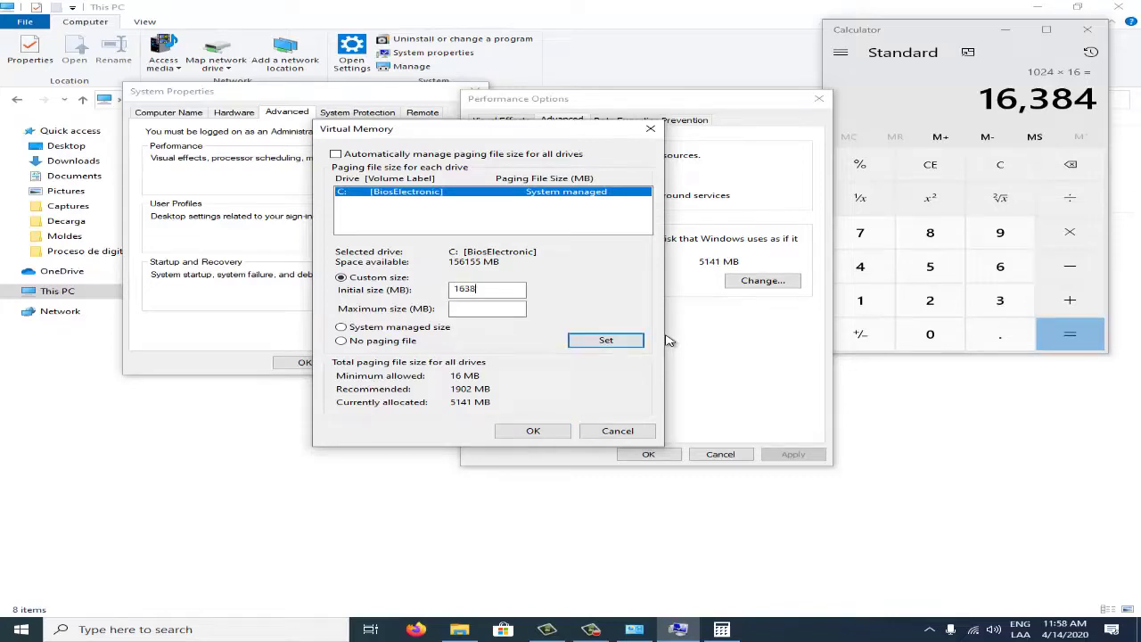
type("4")
left_click(462, 310)
type("163")
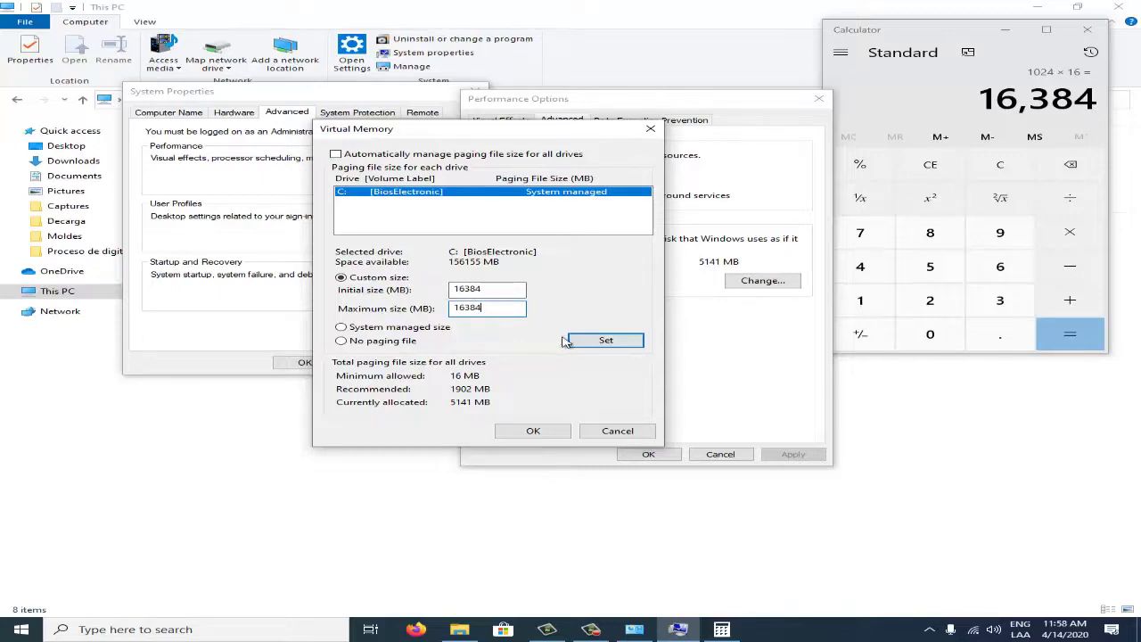
left_click(608, 344)
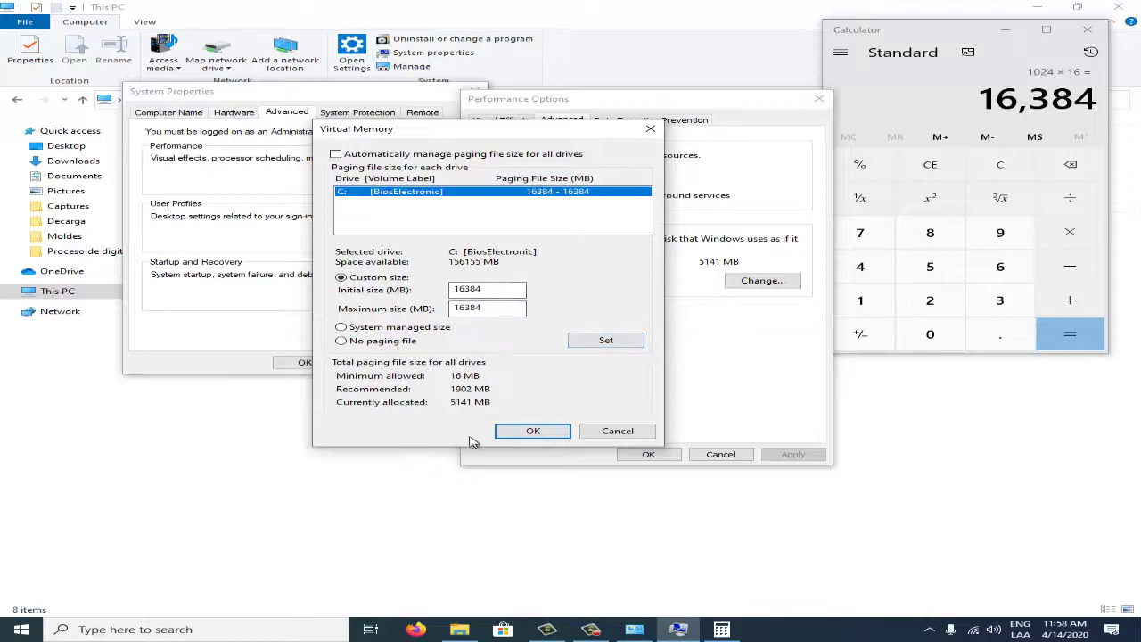
left_click(540, 433)
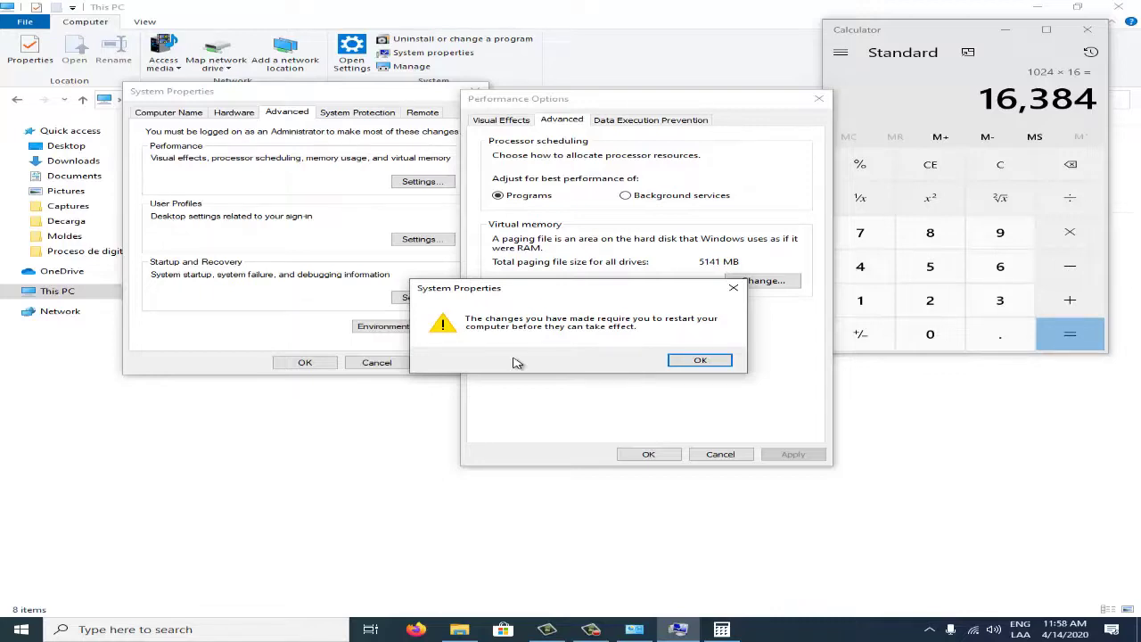
left_click(701, 361)
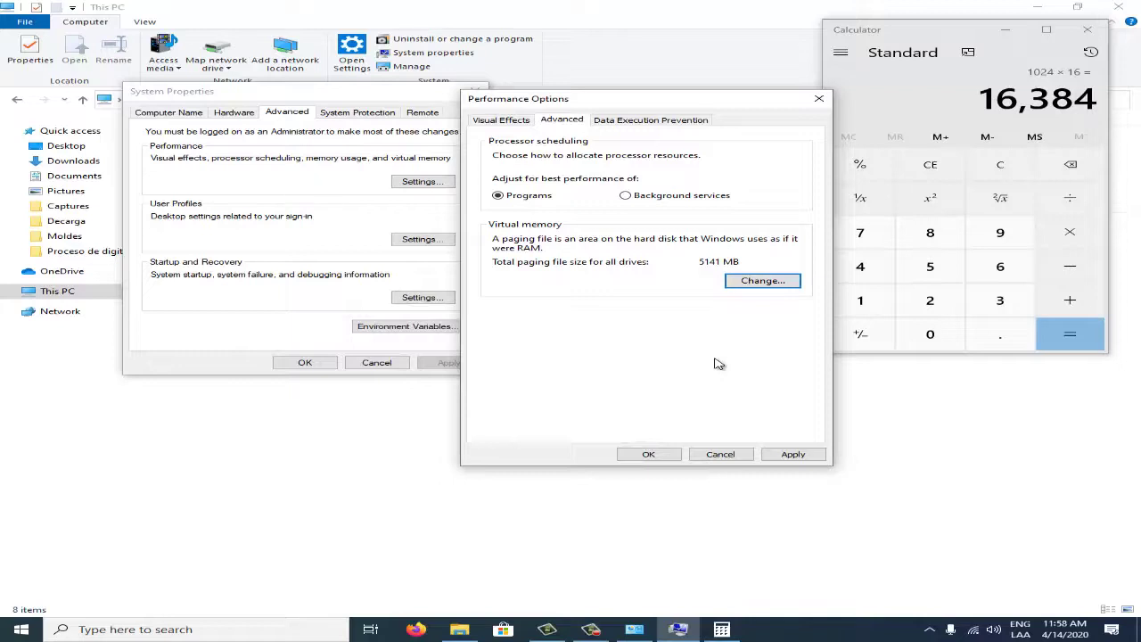